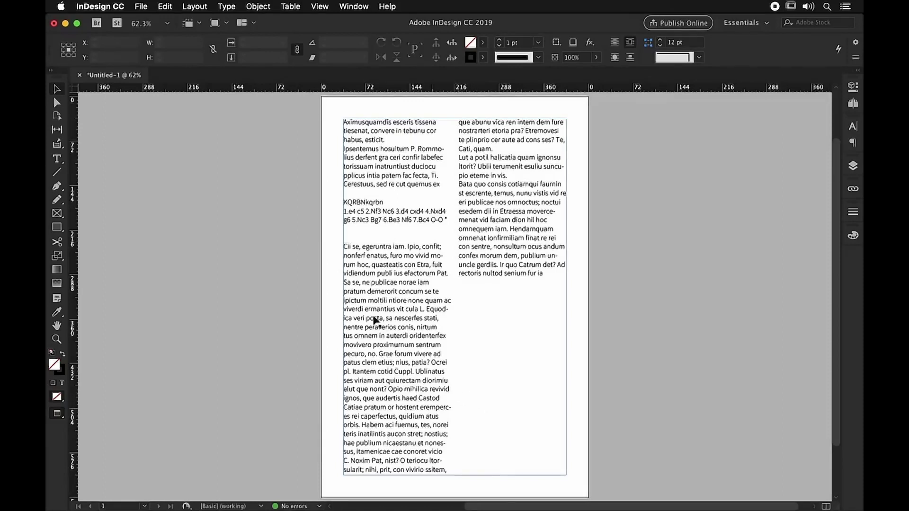
Hide the frame edges so only the filler text and chess notation remain visible
key(w)
Show the Text Wrap panel and reveal the User scripts folder in Finder
click(353, 6)
mouse_move(360, 306)
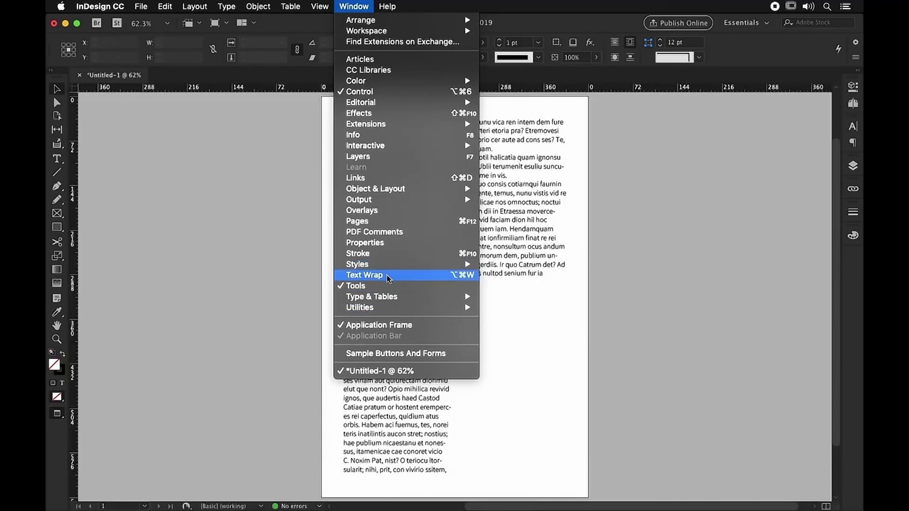
click(388, 276)
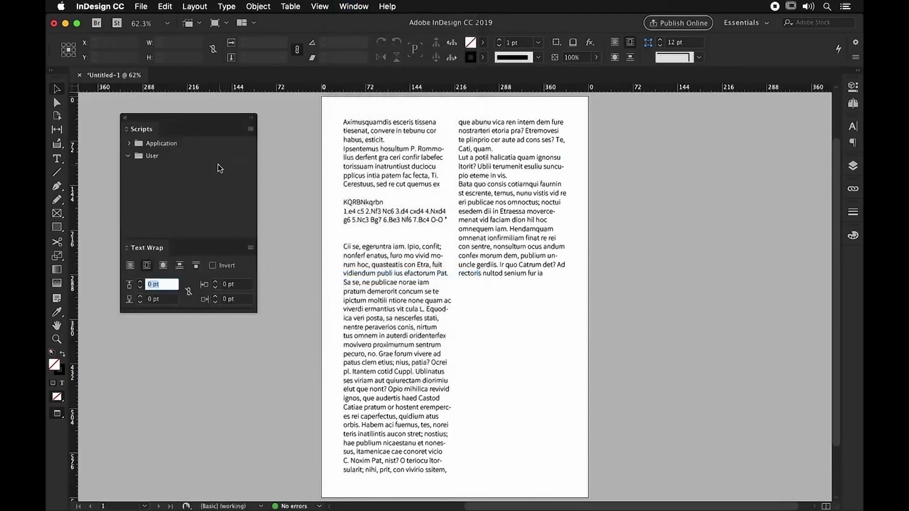
click(213, 160)
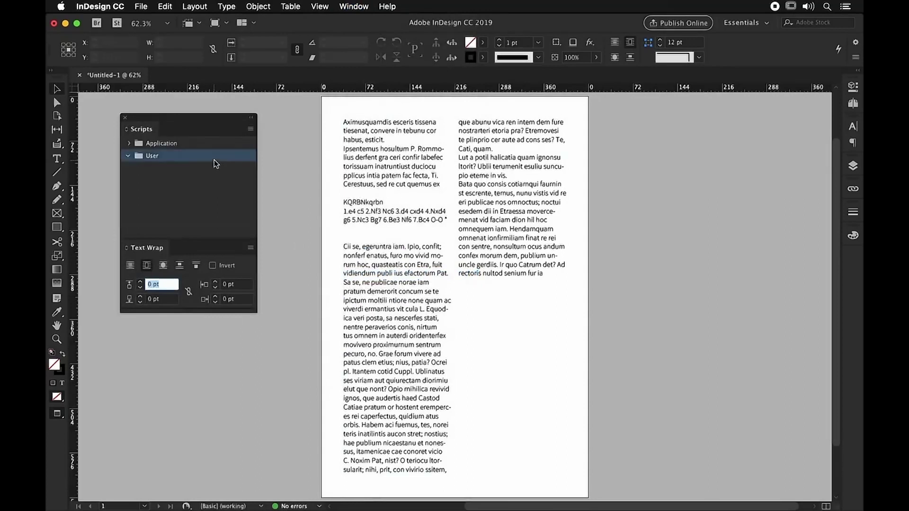
right_click(179, 156)
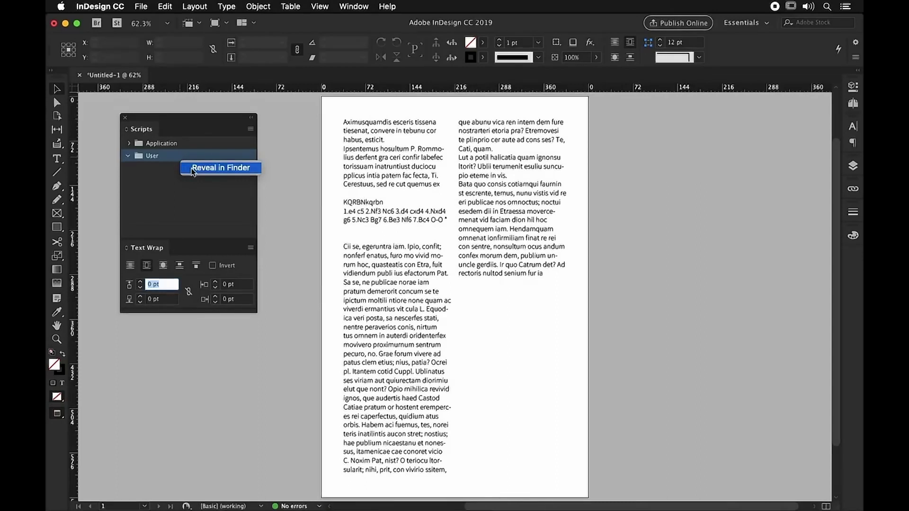
click(191, 168)
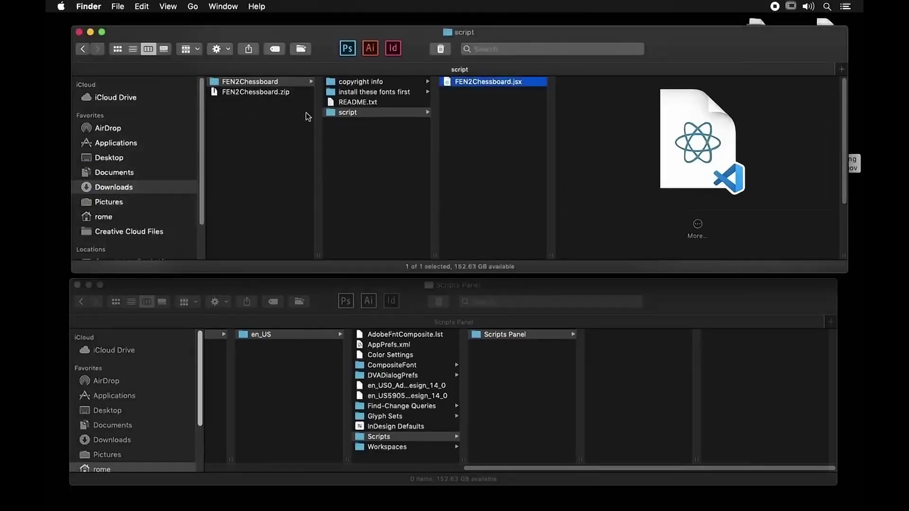
Drag FEN2Chessboard.jsx from the download's script folder into the Scripts Panel folder
click(378, 117)
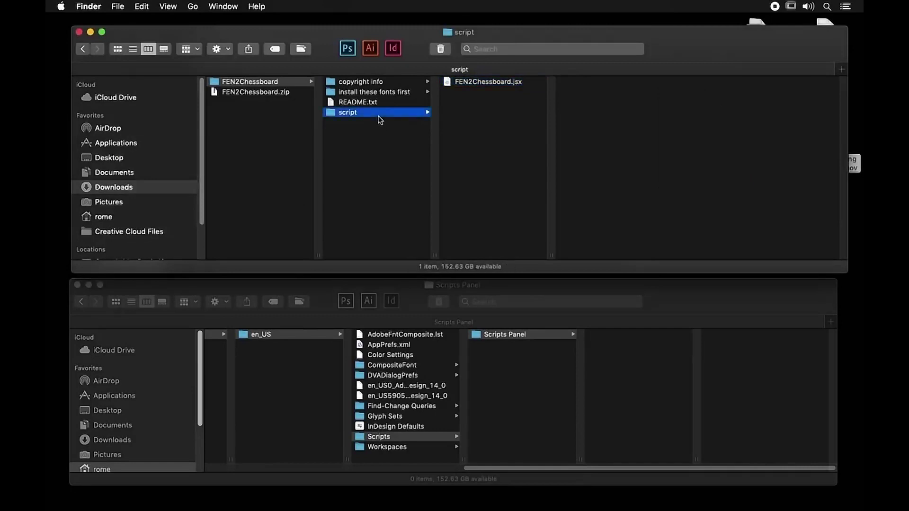
click(448, 84)
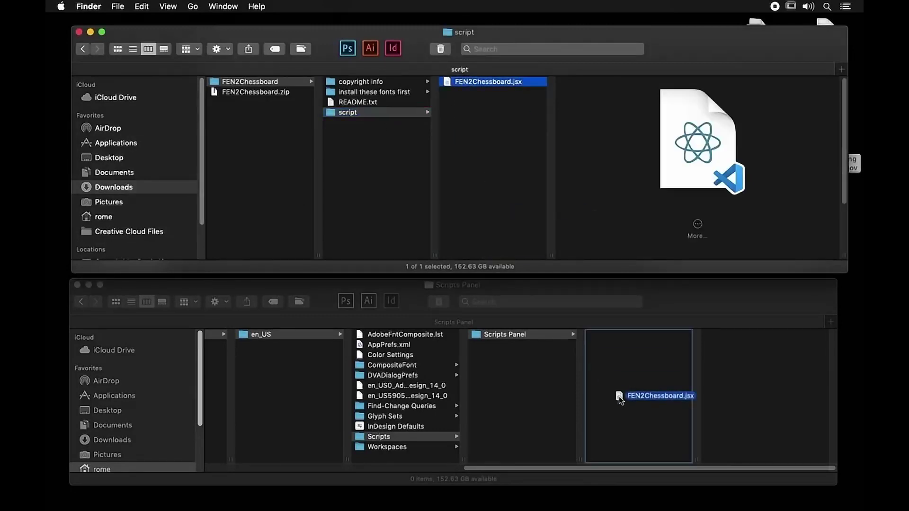
drag(448, 85, 619, 395)
Preview chess_merida_unicode.ttf from 'install these fonts first', then return to InDesign
click(516, 196)
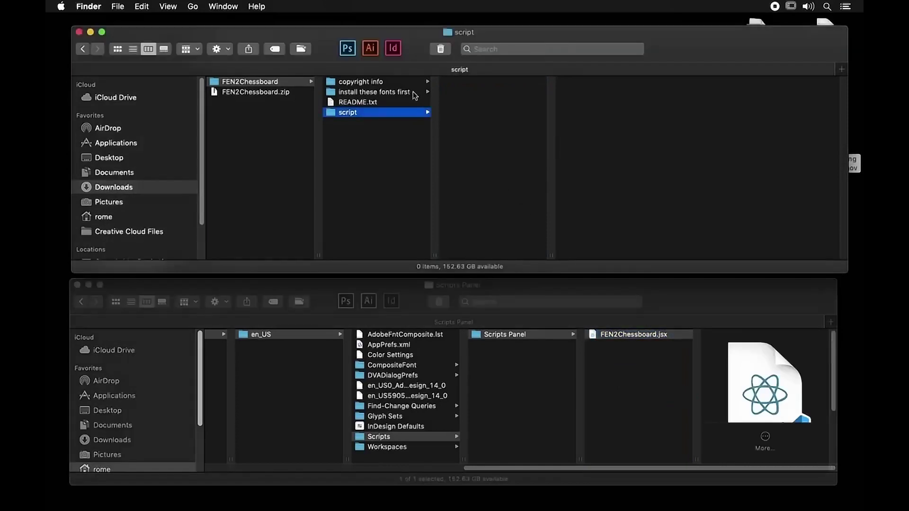
click(404, 94)
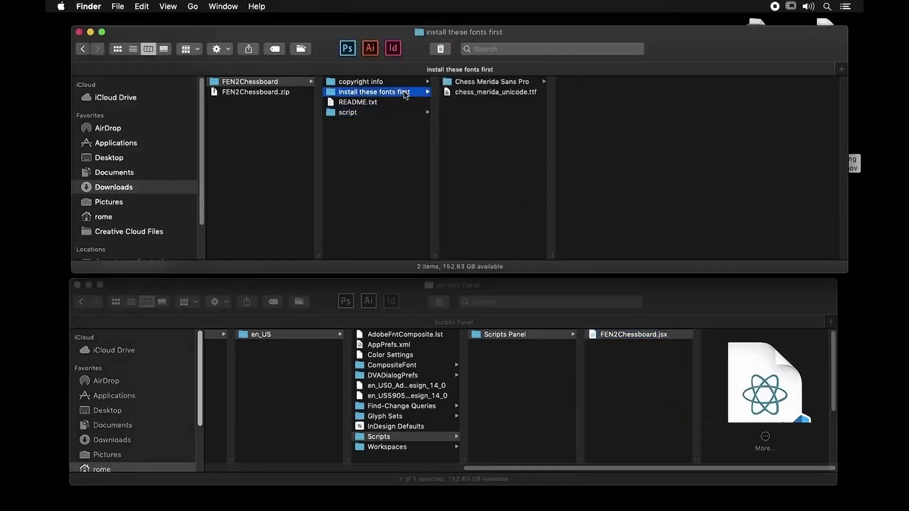
click(470, 98)
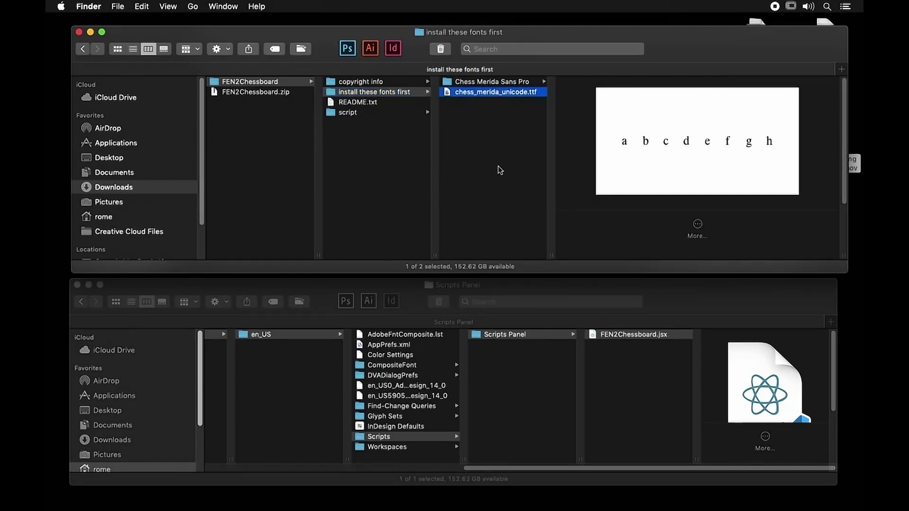
key(ctrl+Right)
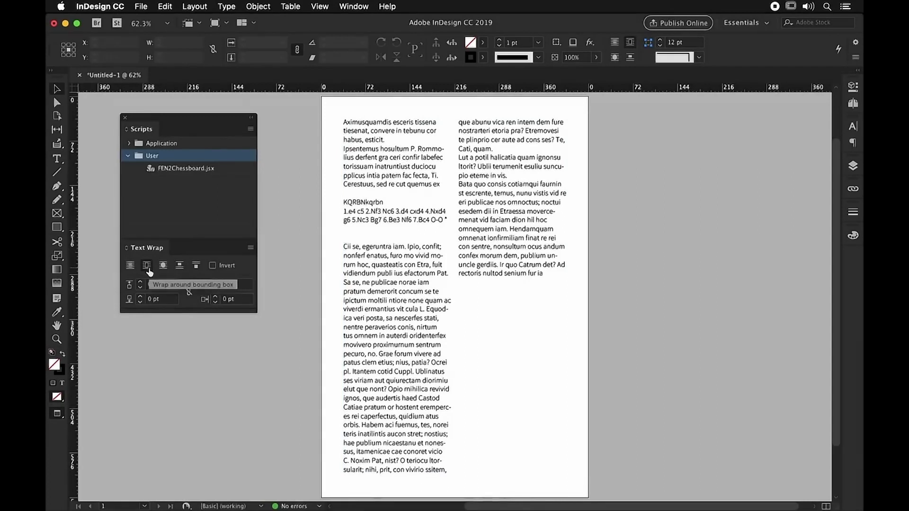
Run FEN2Chessboard.jsx on the starting position with font size 18 instead of 26
click(186, 222)
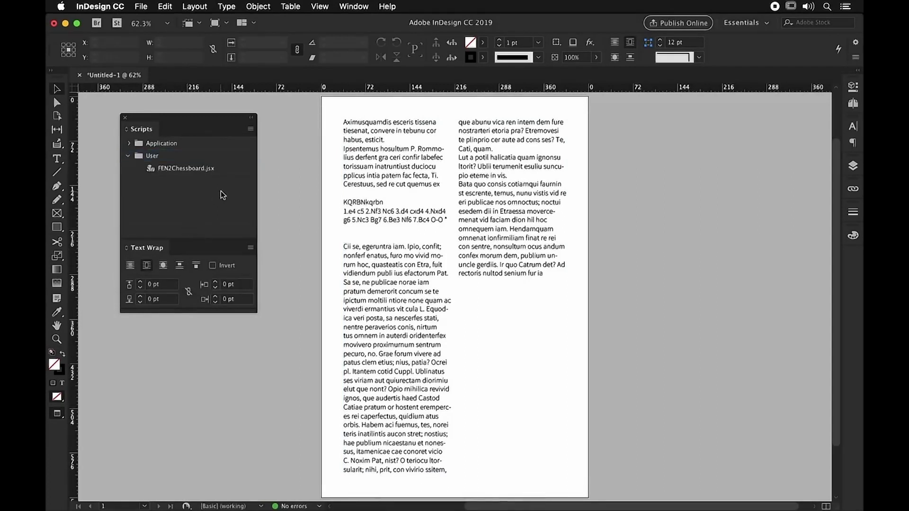
double_click(230, 174)
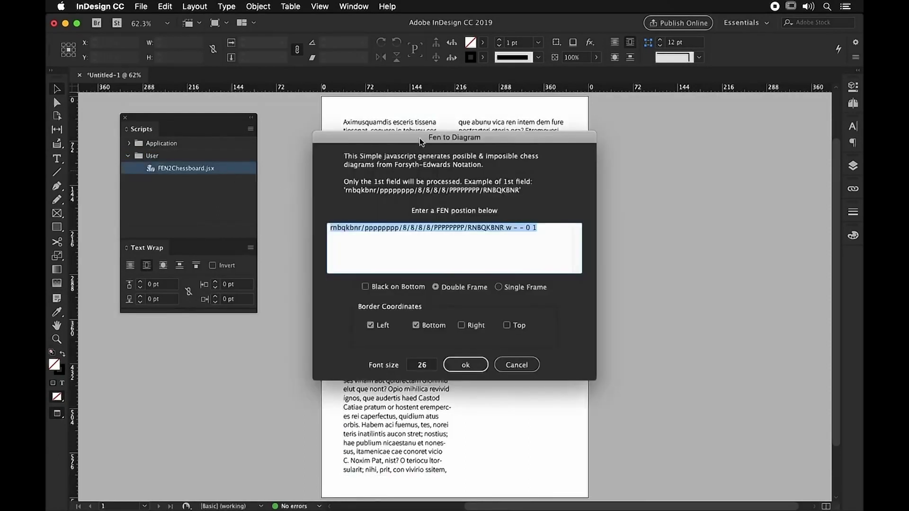
drag(420, 138, 372, 110)
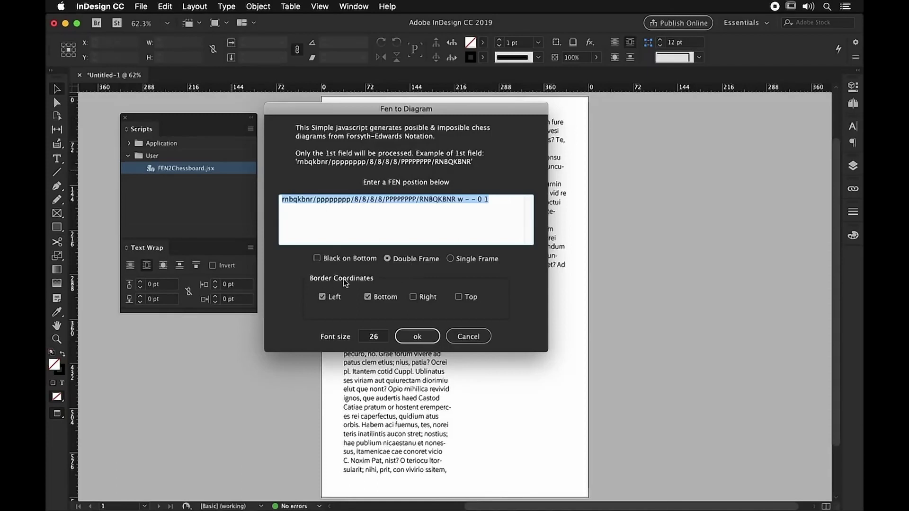
click(376, 337)
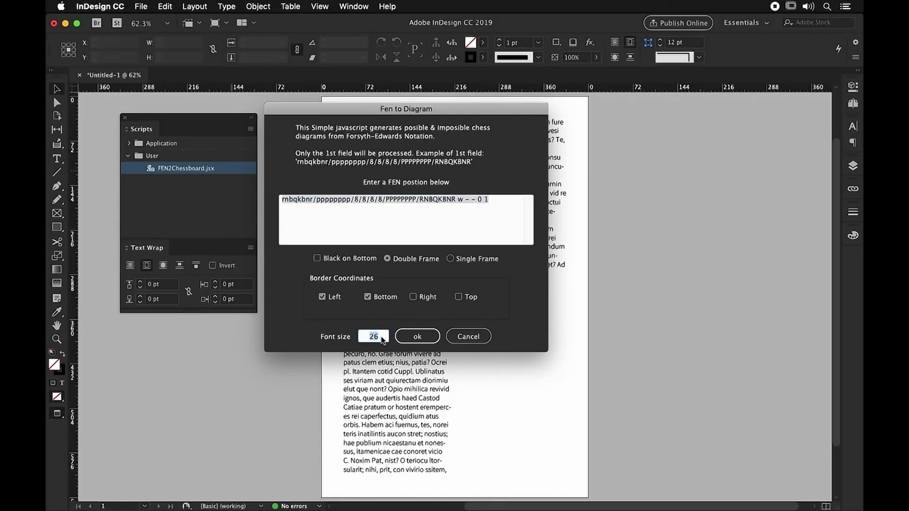
text(18)
click(431, 338)
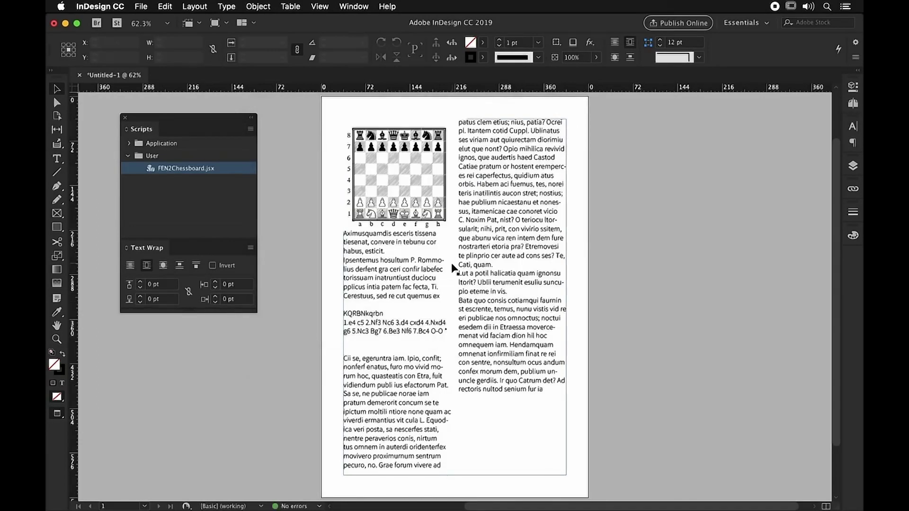
Zoom in and drag the chessboard frame to the top of the right column
click(416, 178)
right_click(415, 179)
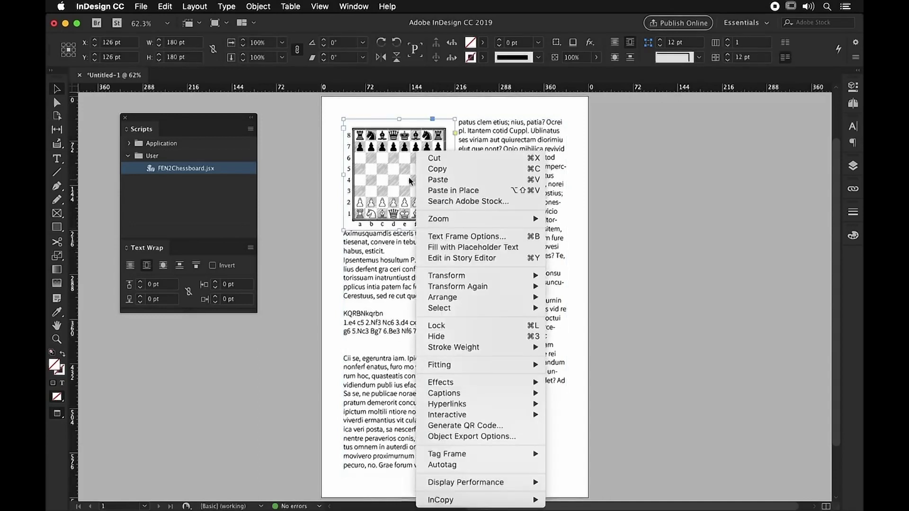
click(407, 177)
key(z)
click(445, 207)
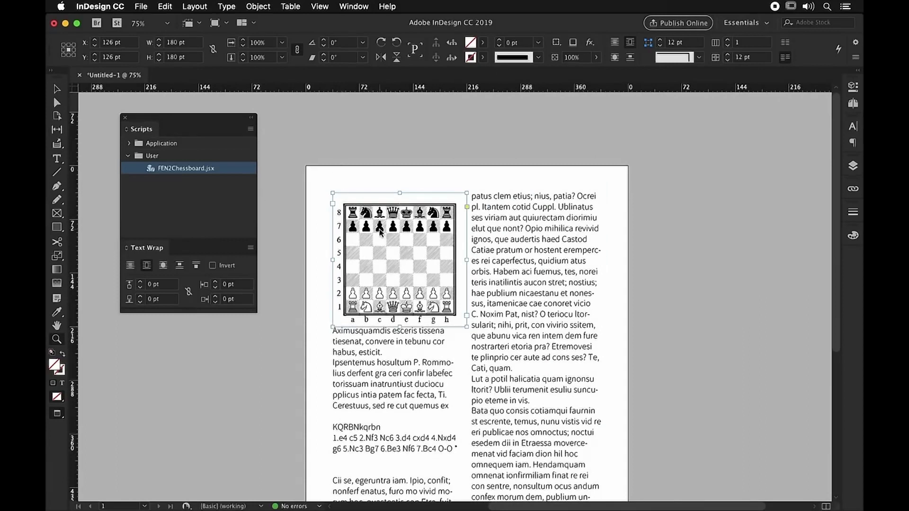
key(v)
mouse_move(382, 234)
mouse_down()
mouse_move(539, 234)
mouse_move(531, 234)
mouse_up()
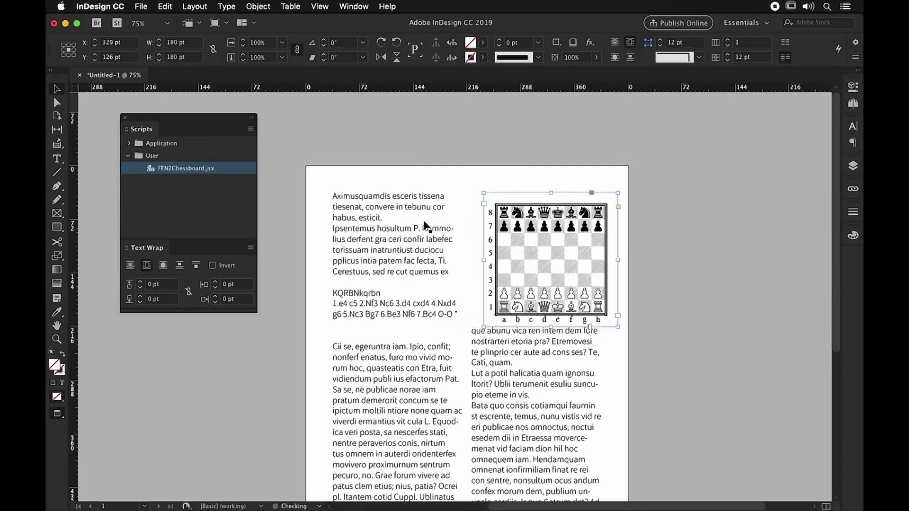
Rerun FEN2Chessboard.jsx with Single Frame and Black on Bottom enabled
double_click(229, 169)
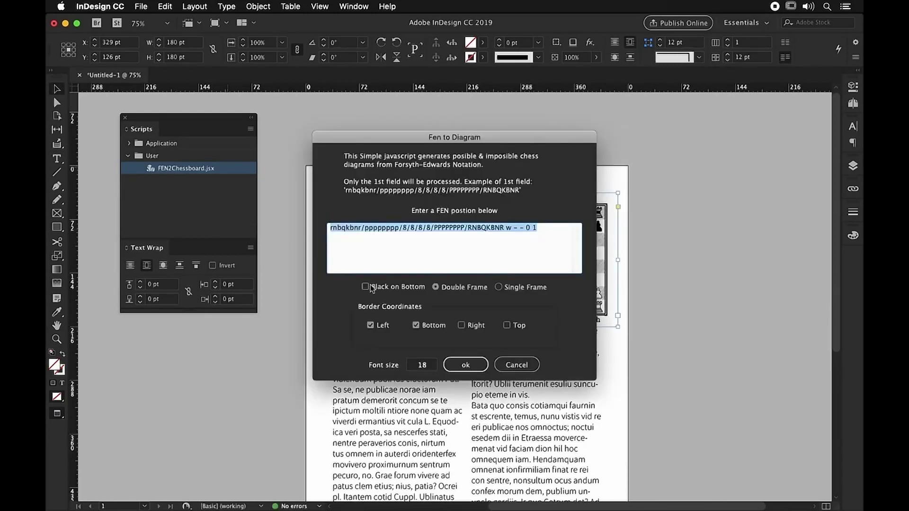
click(500, 287)
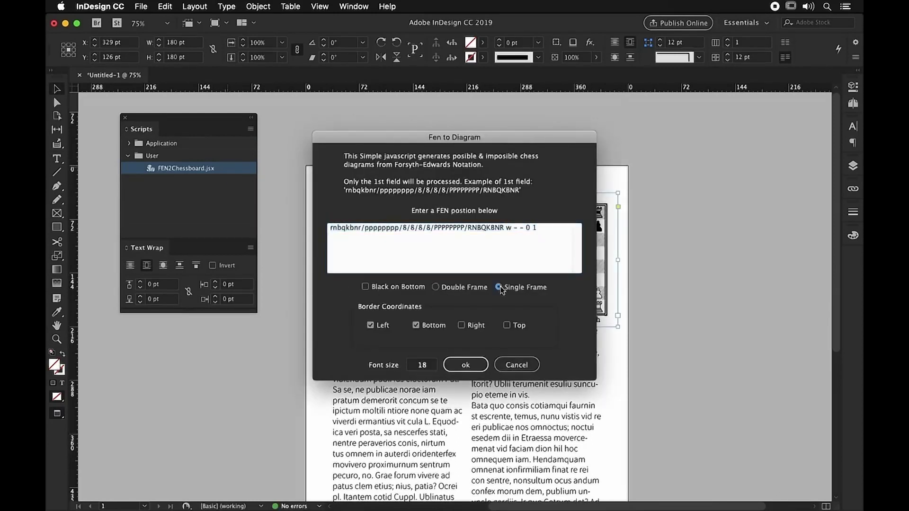
click(392, 289)
click(463, 365)
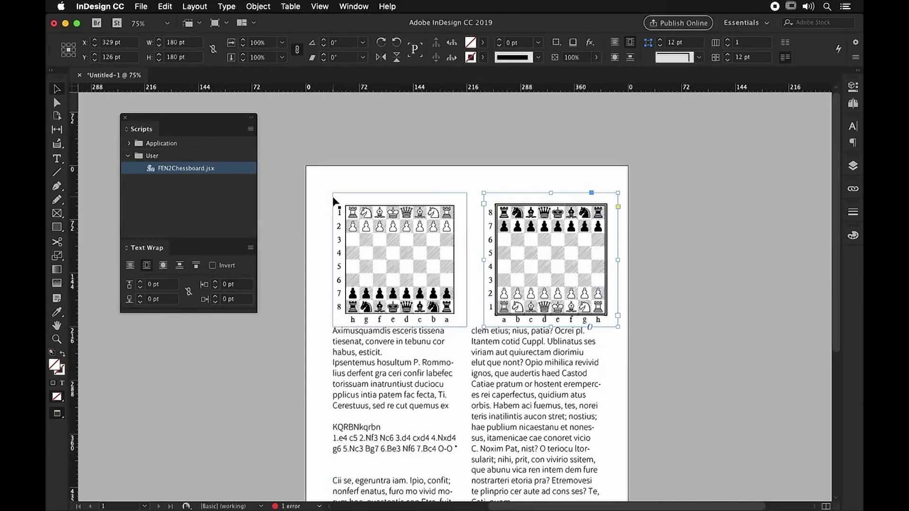
Set the left chessboard's leading to 23 pt
double_click(413, 268)
key(ctrl+a)
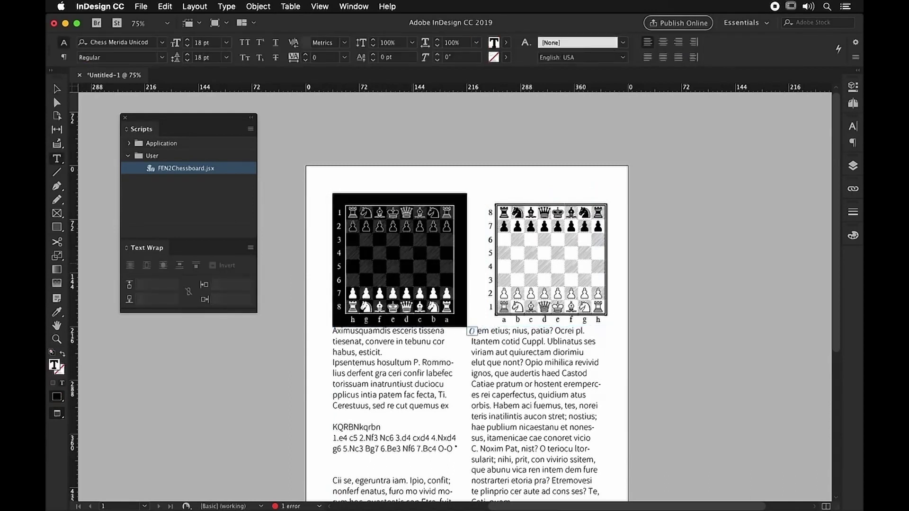
click(214, 60)
click(187, 54)
click(187, 55)
text(23)
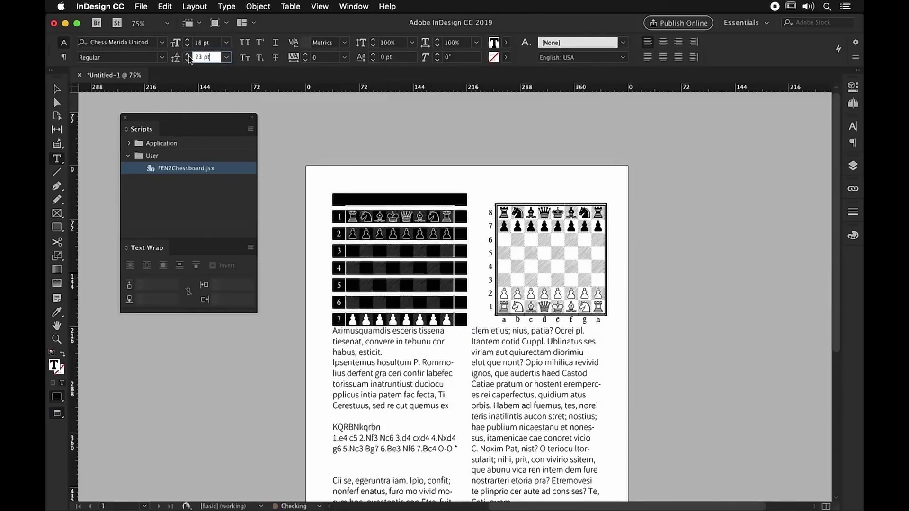
Enlarge the right chessboard's type to 21 pt and select both board frames
triple_click(521, 245)
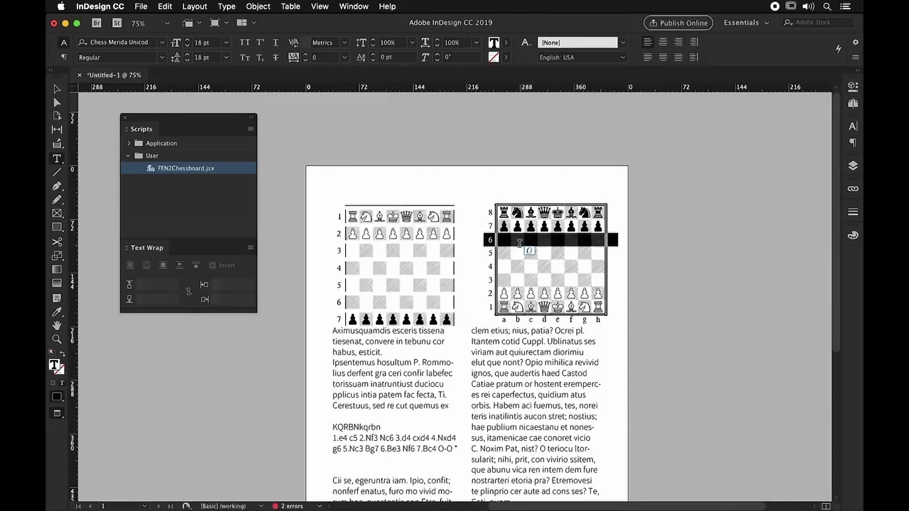
key(ctrl+a)
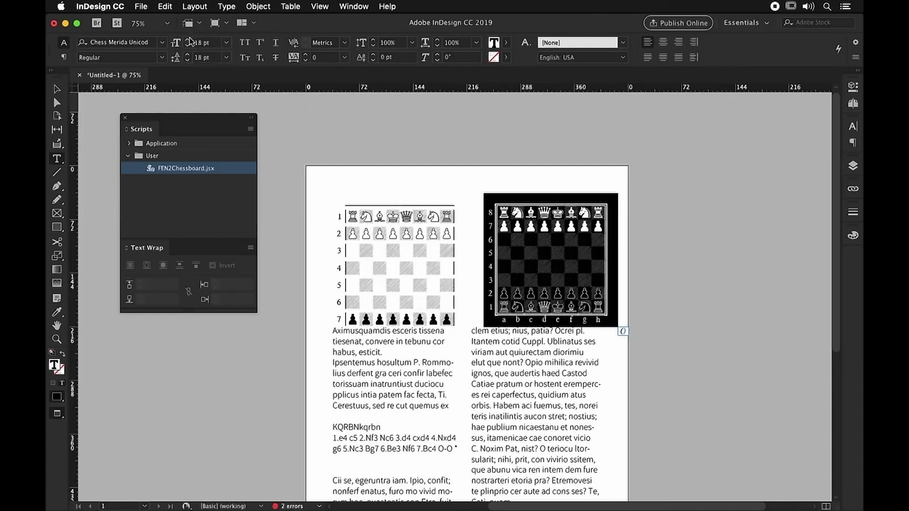
click(187, 39)
click(187, 39)
click(188, 39)
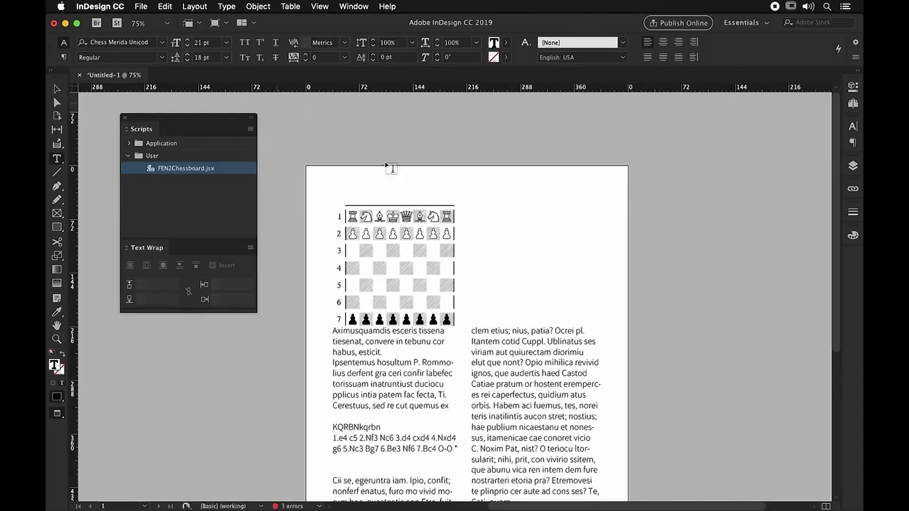
key(Escape)
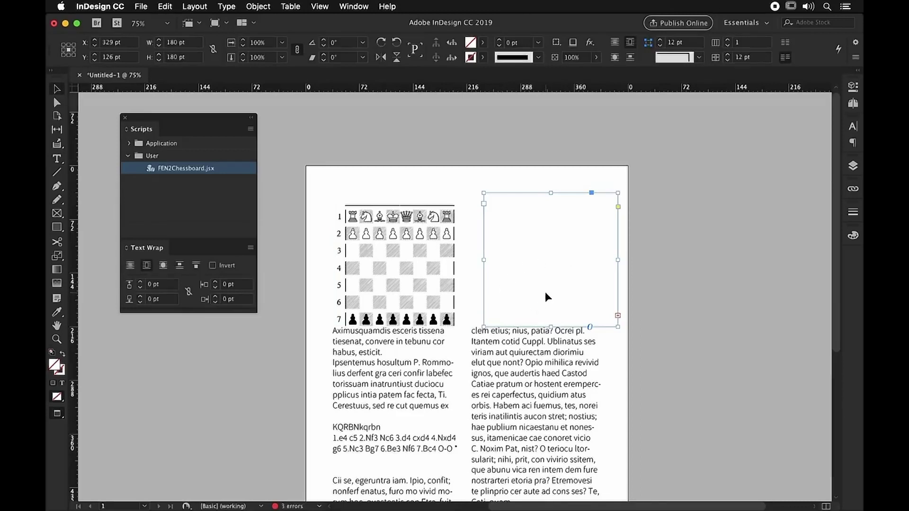
shift+click(452, 298)
Delete both boards and edit the FEN so a 'K' replaces one black pawn
key(Delete)
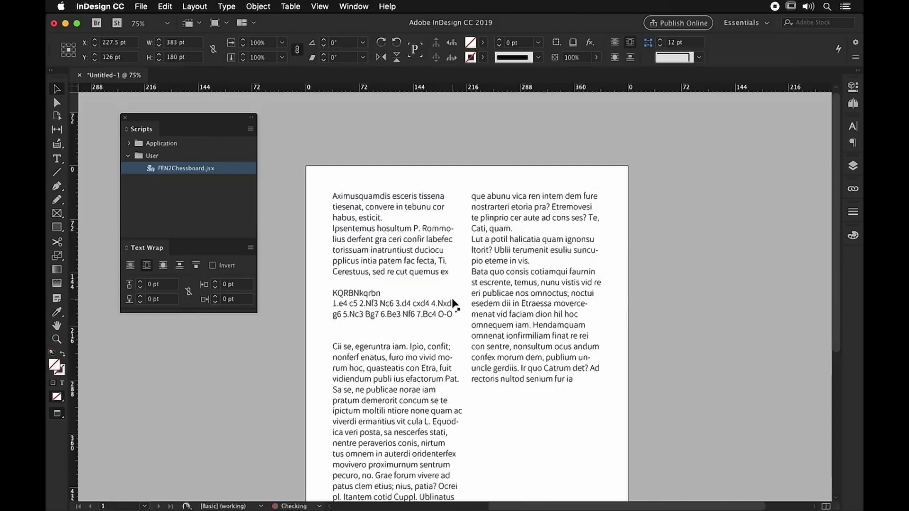
double_click(231, 166)
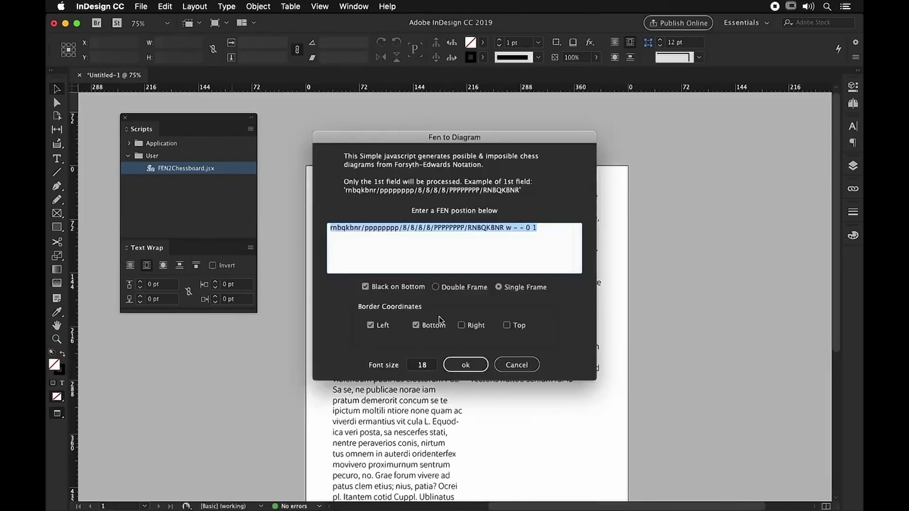
click(394, 227)
key(BackSpace)
text(K)
Generate the flipped diagram and zoom in to 150% on it
click(469, 365)
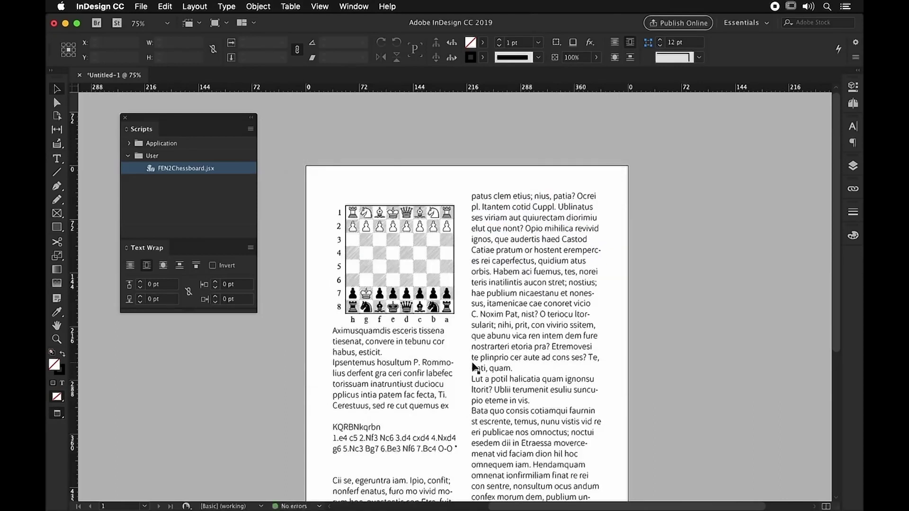
key(z)
click(461, 265)
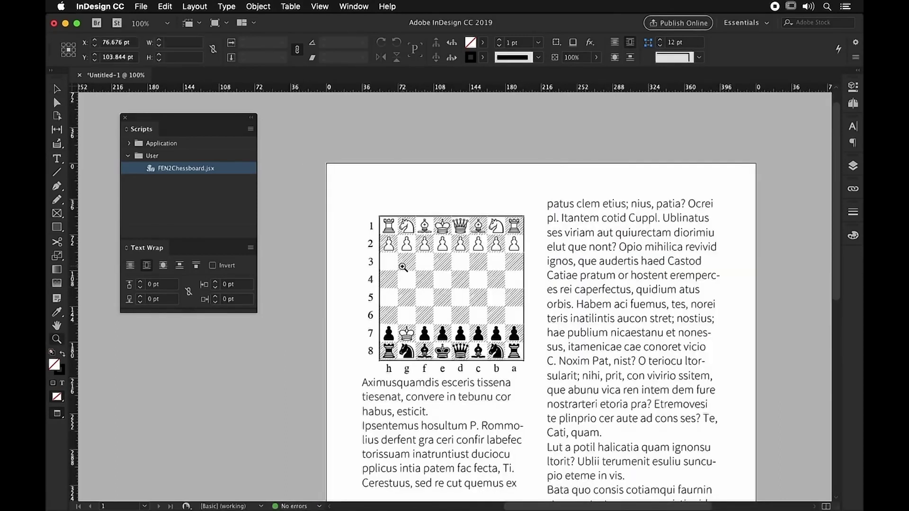
click(401, 265)
scroll(518, 329, down, 5)
scroll(518, 328, right, 3)
scroll(568, 355, up, 5)
scroll(598, 370, down, 2)
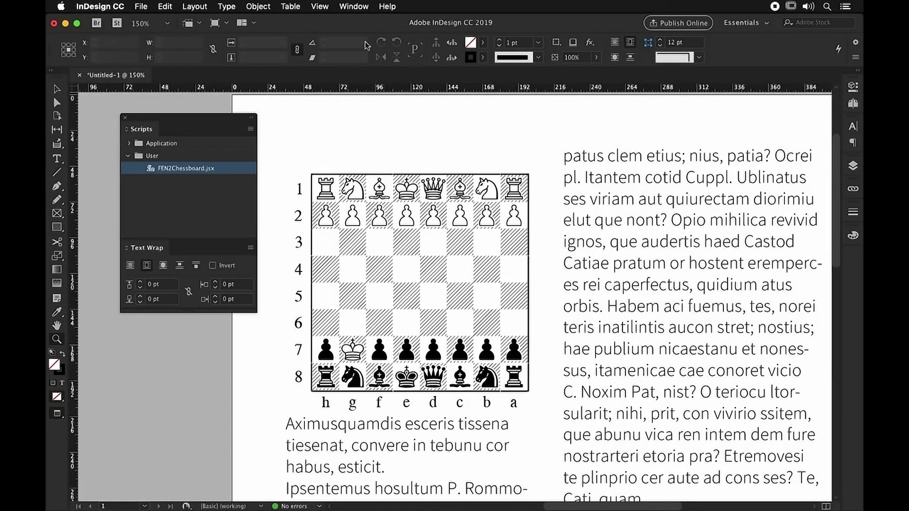
Open the Glyphs panel and place a white queen on f4
click(354, 6)
mouse_move(371, 297)
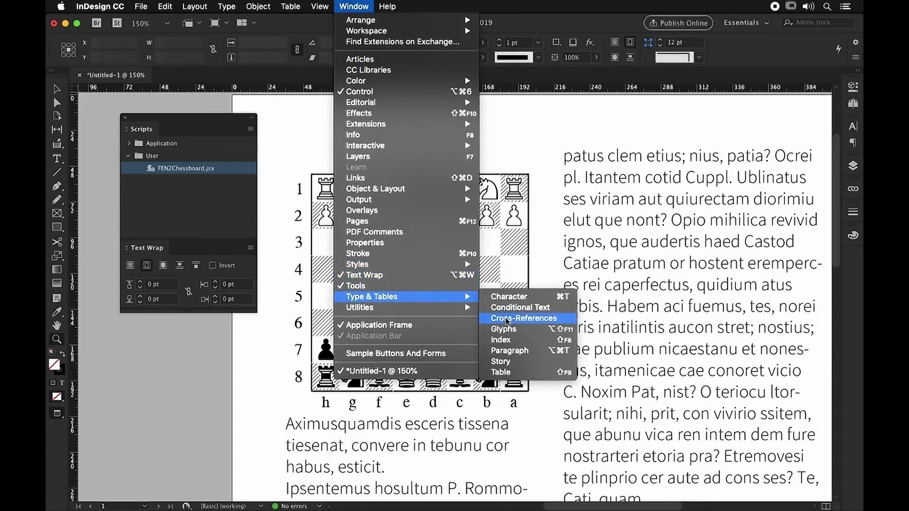
click(511, 329)
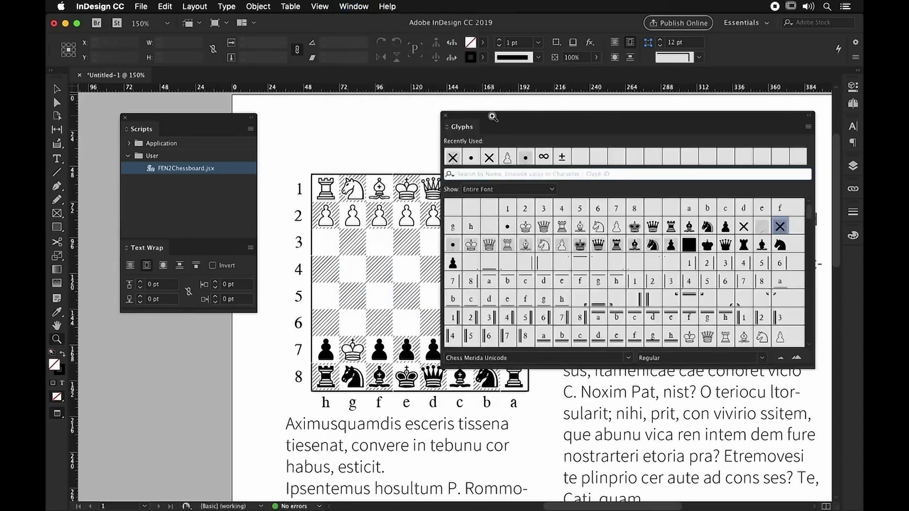
drag(491, 116, 492, 111)
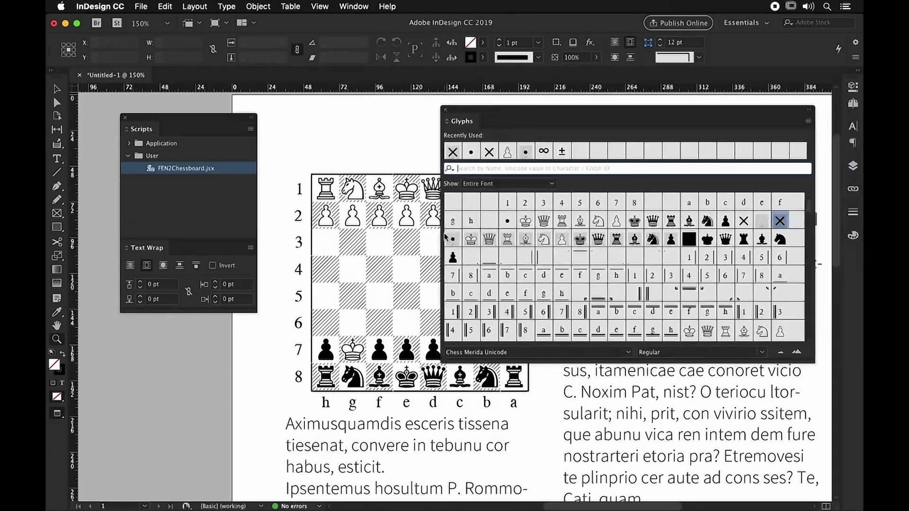
key(t)
click(389, 271)
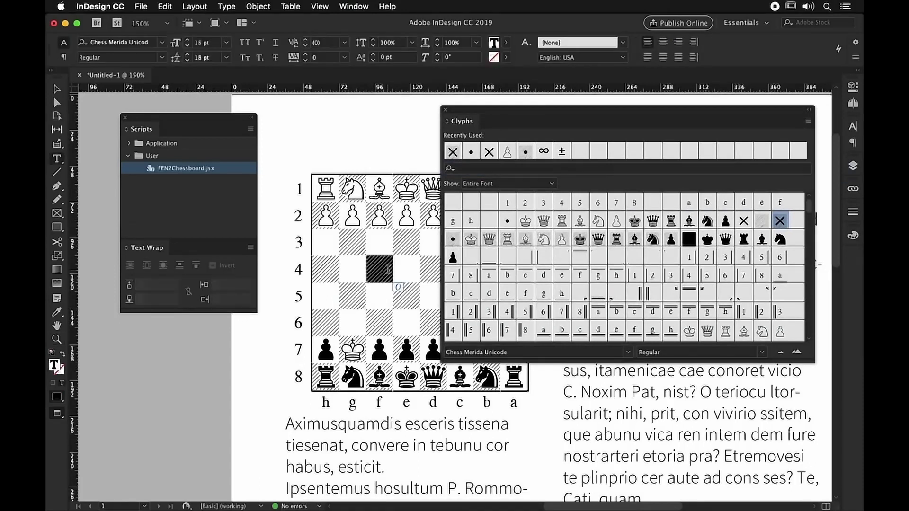
double_click(489, 239)
key(Escape)
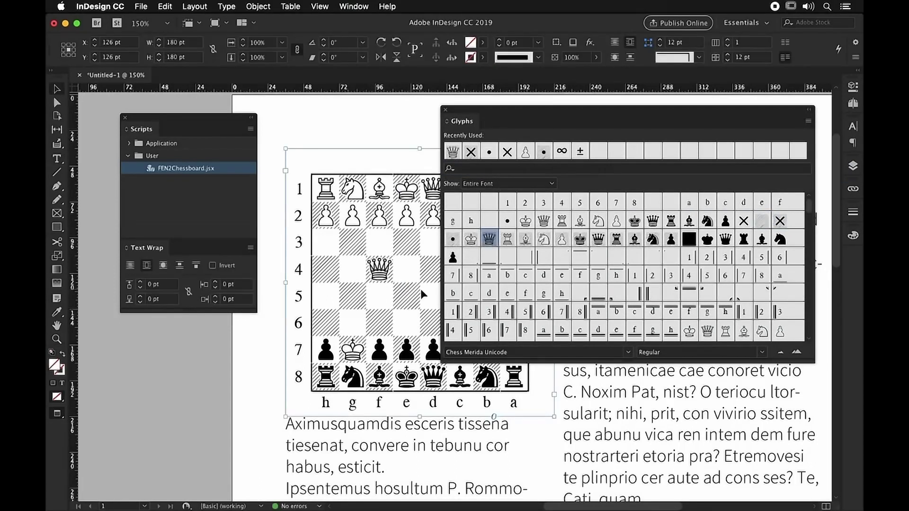
scroll(420, 289, up, 2)
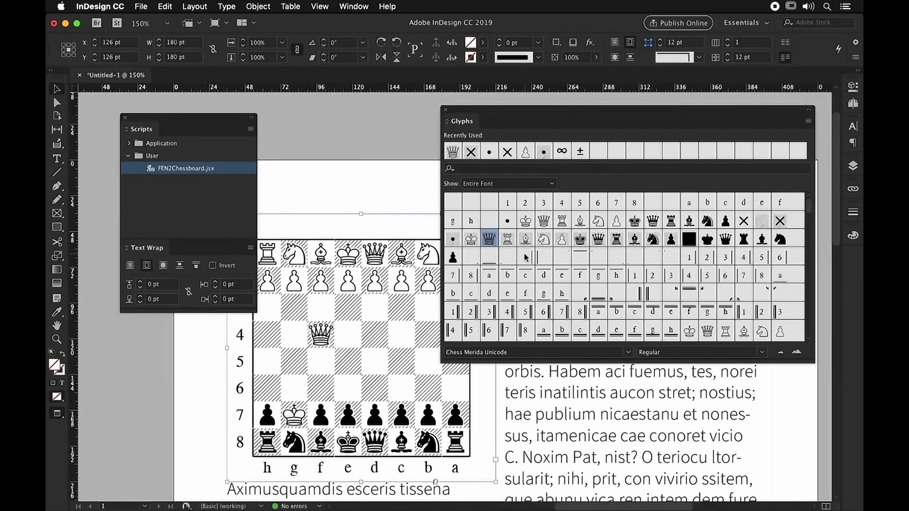
Replace the e4 and d4 squares with bullet dots
key(t)
click(508, 224)
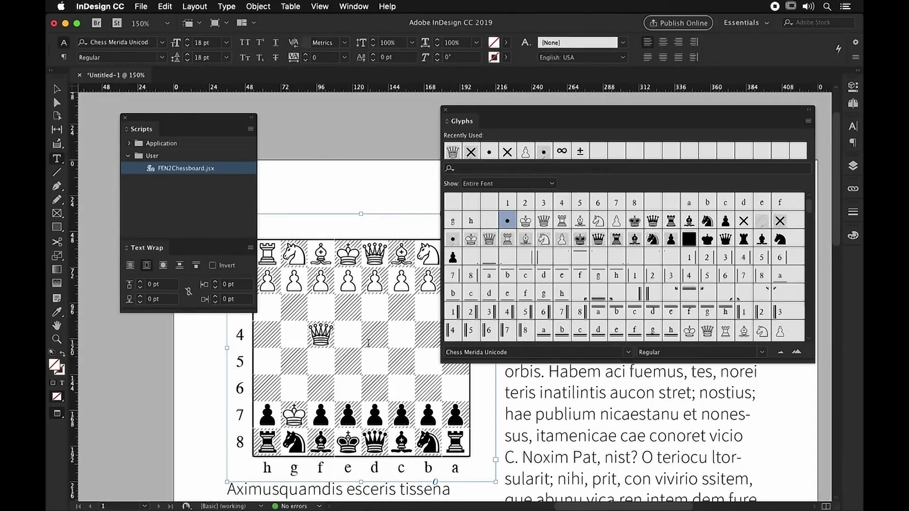
drag(354, 334, 338, 335)
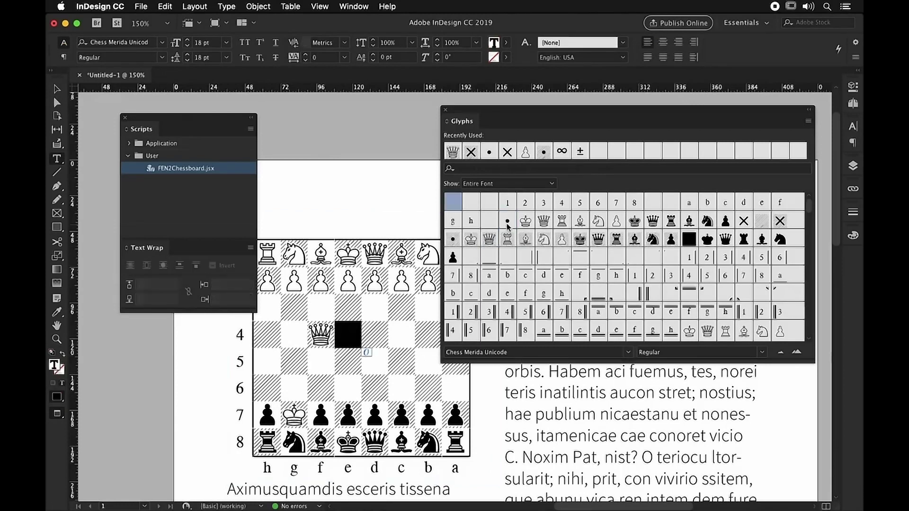
click(374, 334)
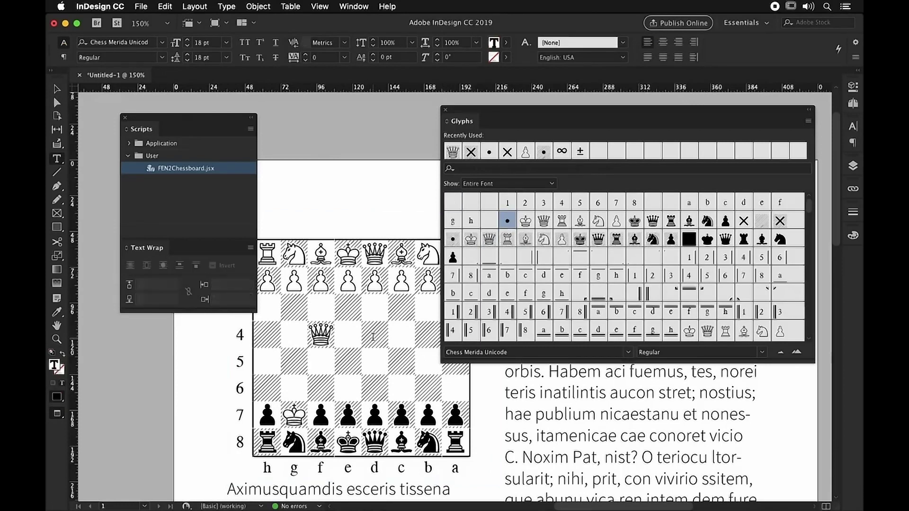
drag(340, 331, 389, 334)
double_click(507, 221)
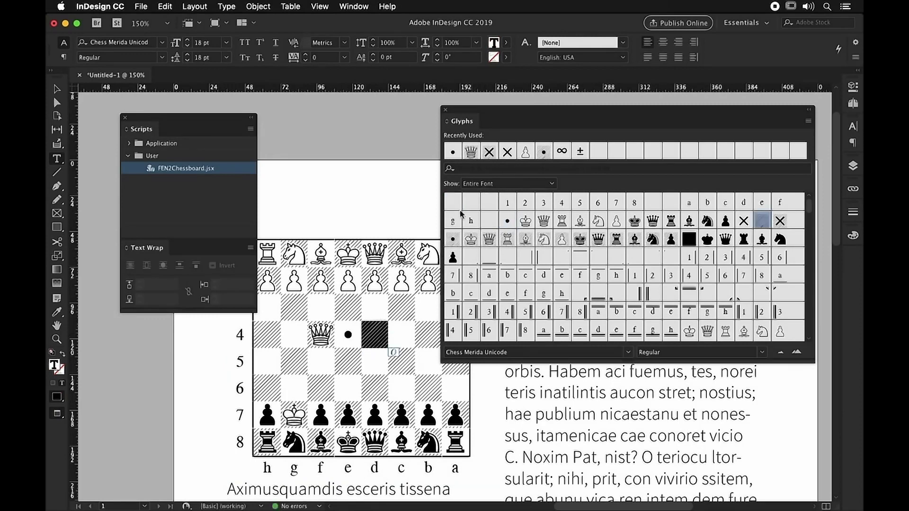
double_click(455, 239)
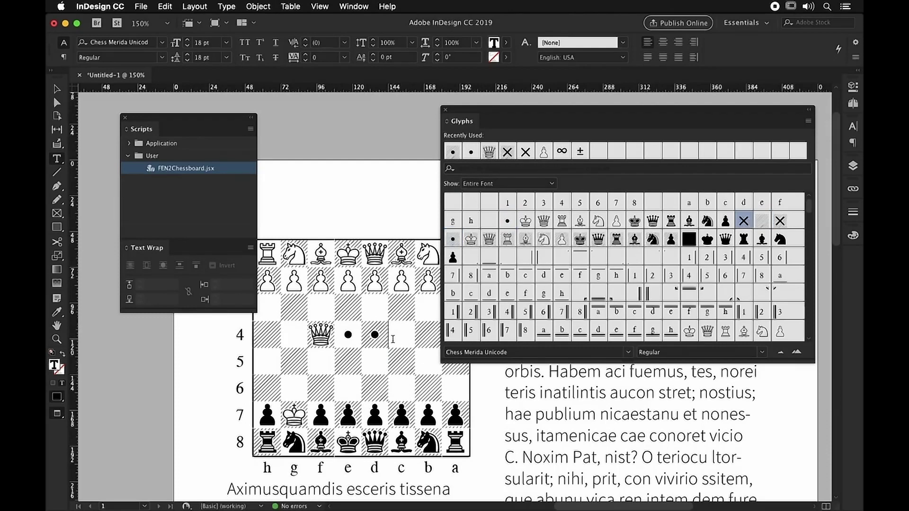
Mark c4 with an X glyph and rerun FEN2Chessboard.jsx
drag(390, 335, 418, 334)
double_click(743, 221)
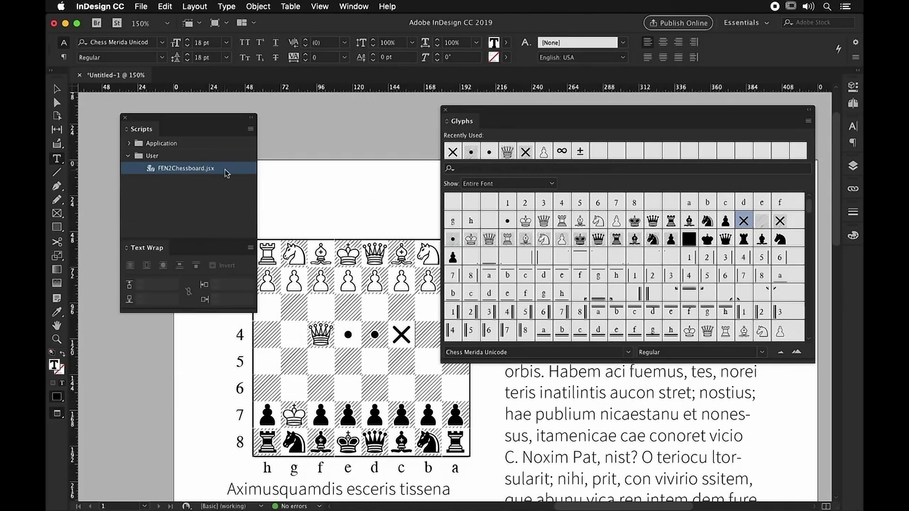
double_click(225, 174)
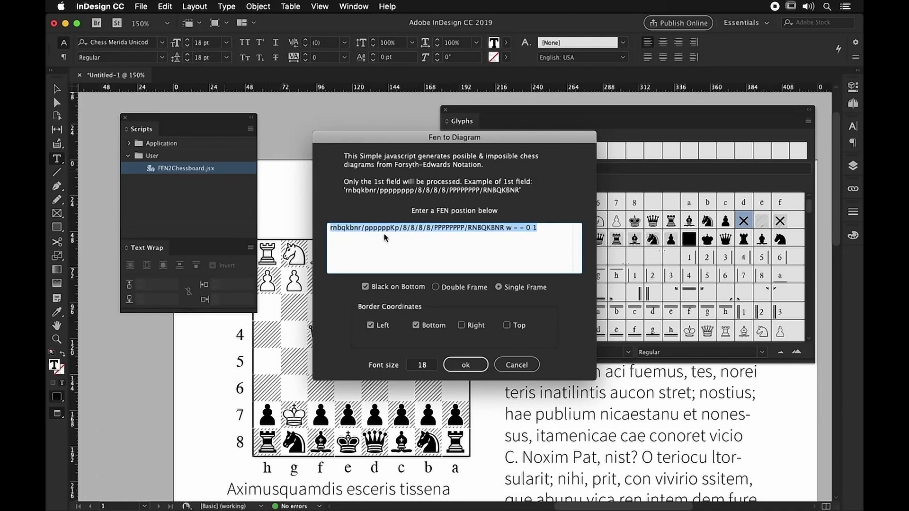
Edit the sixth-rank FEN entry to place an X on a6 and rebuild the board
click(408, 232)
key(BackSpace)
text(x)
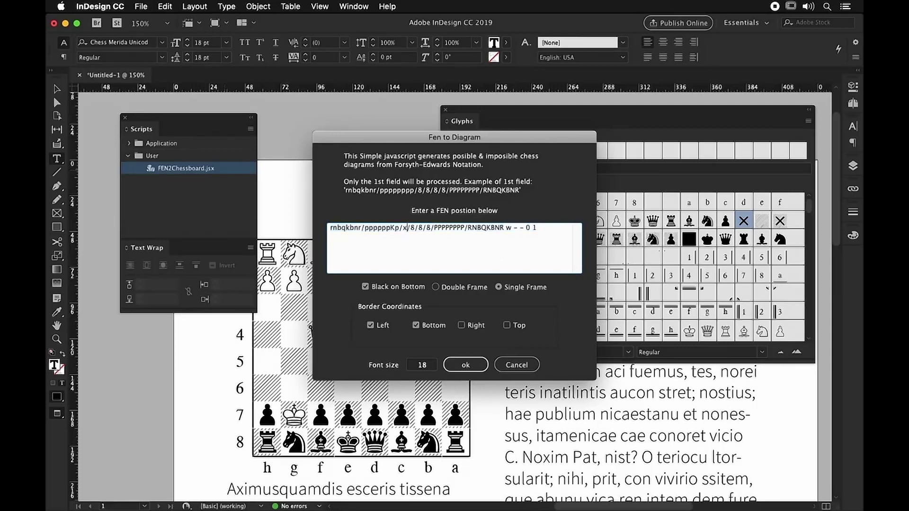
text(7)
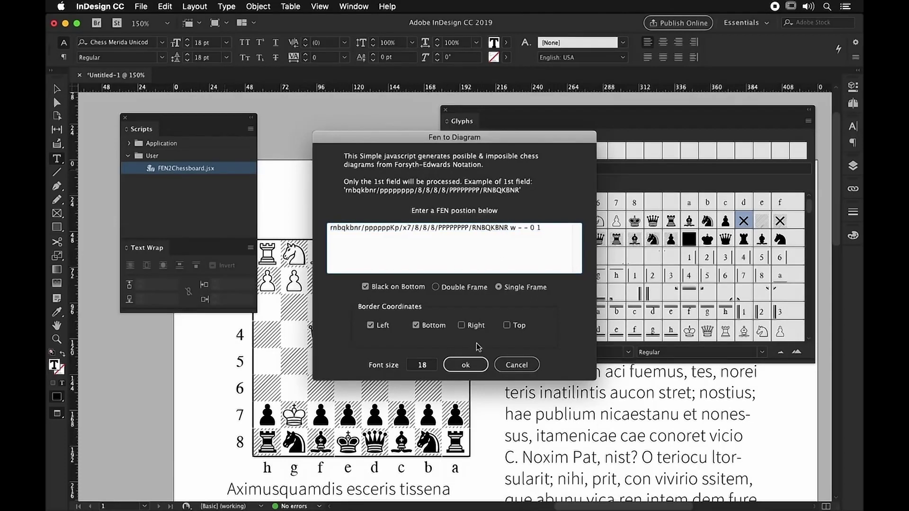
click(465, 364)
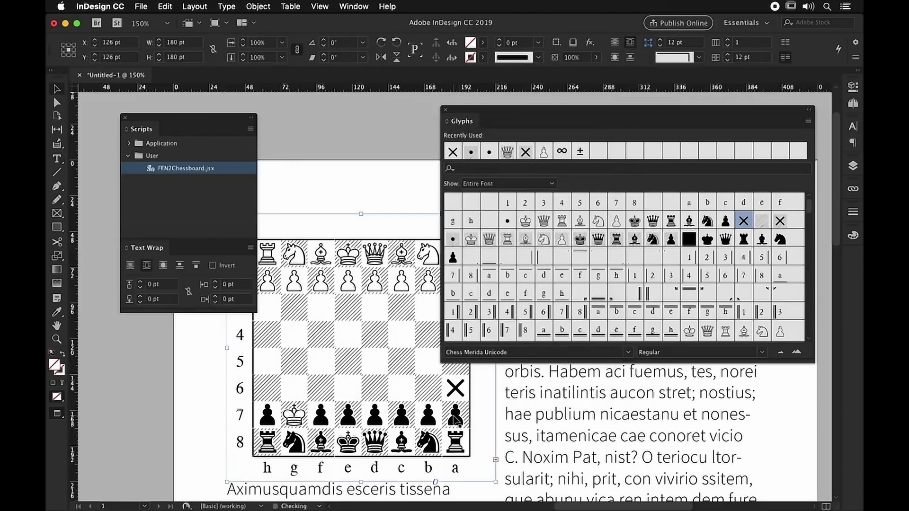
scroll(452, 419, right, 2)
scroll(452, 419, up, 1)
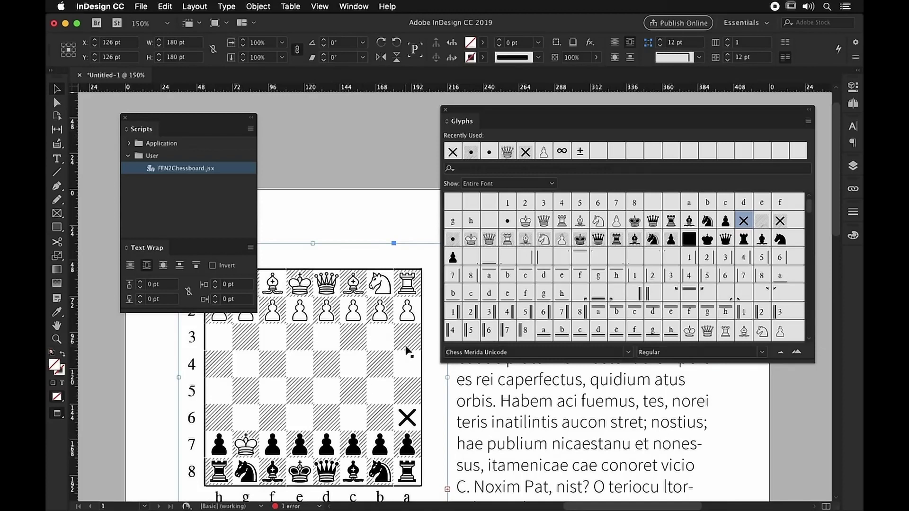
Rerun FEN2Chessboard with the x removed so a6 shows a dot instead of an X
double_click(234, 174)
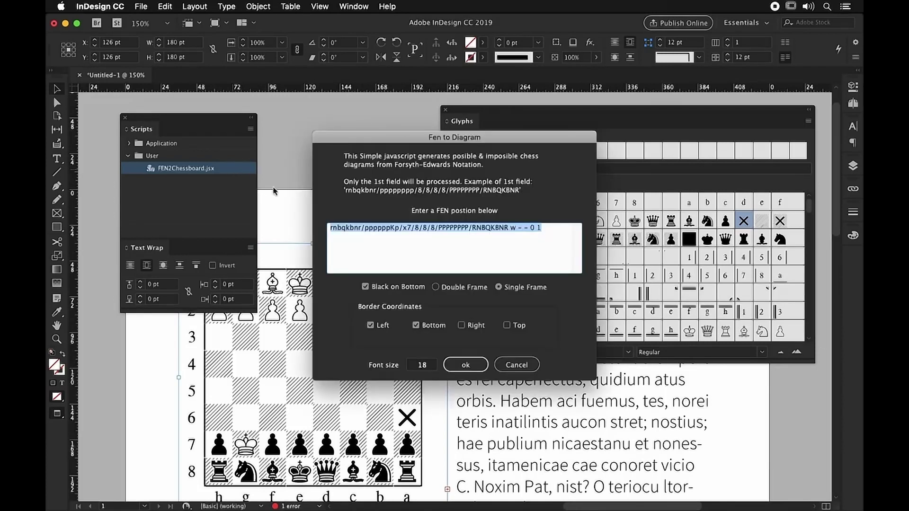
click(405, 229)
key(BackSpace)
text(+)
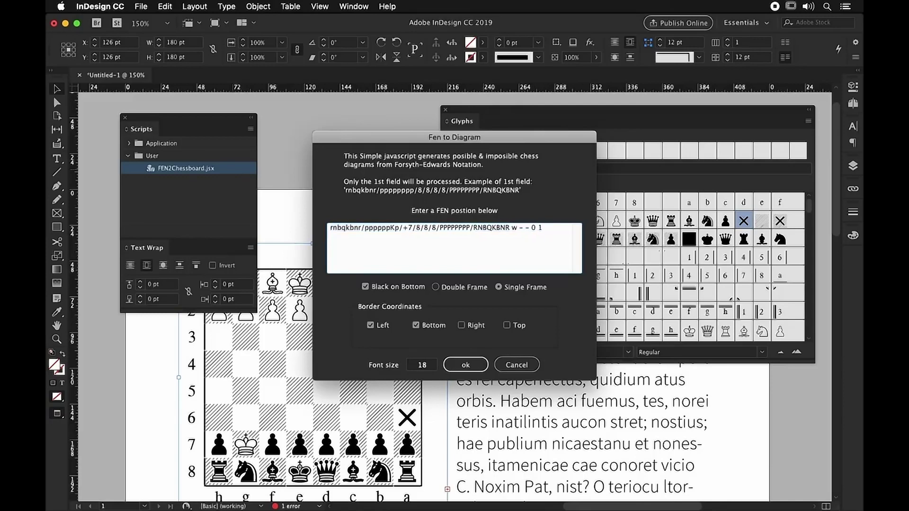
click(469, 364)
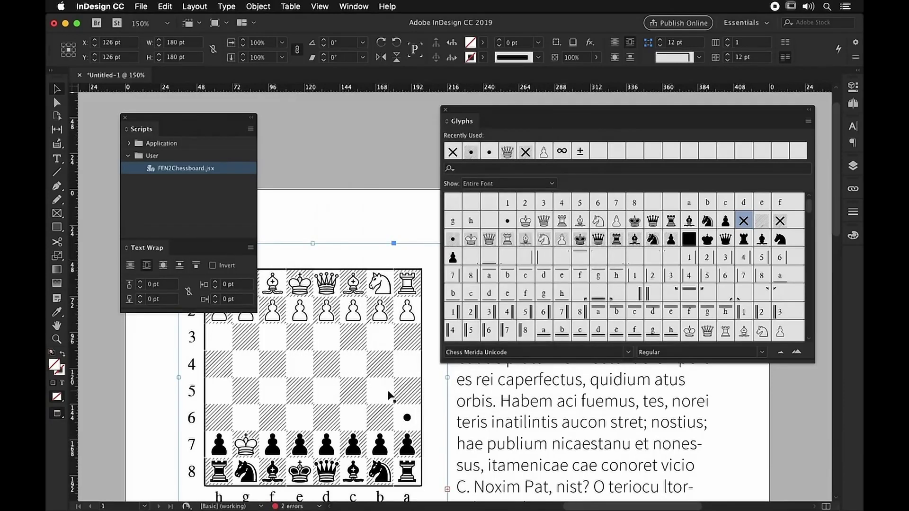
scroll(389, 397, down, 5)
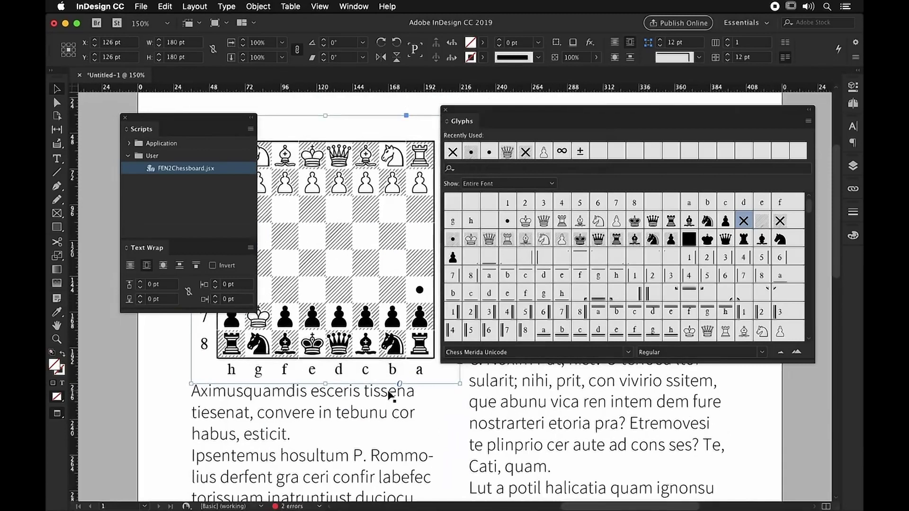
Rerun FEN2Chessboard with an edited position string and dismiss the invalid FEN alert
double_click(234, 176)
click(413, 235)
key(BackSpace)
key(Return)
key(BackSpace)
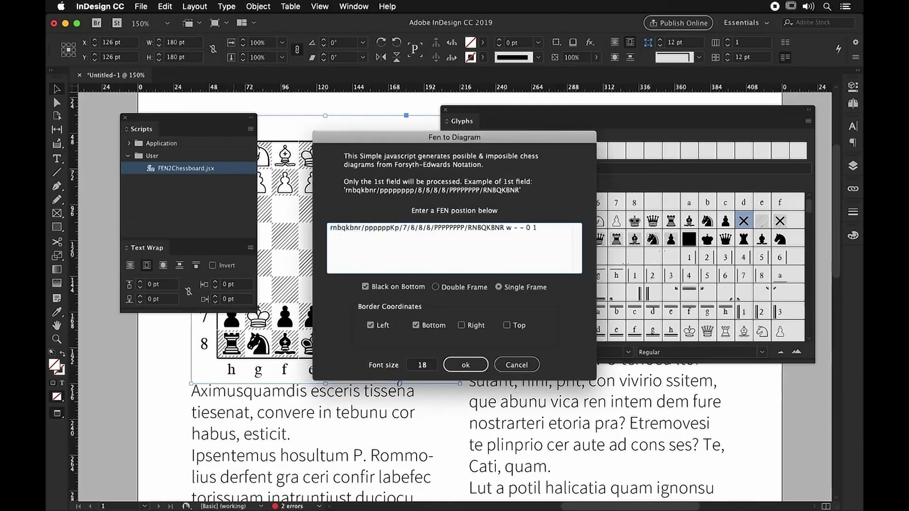
click(458, 364)
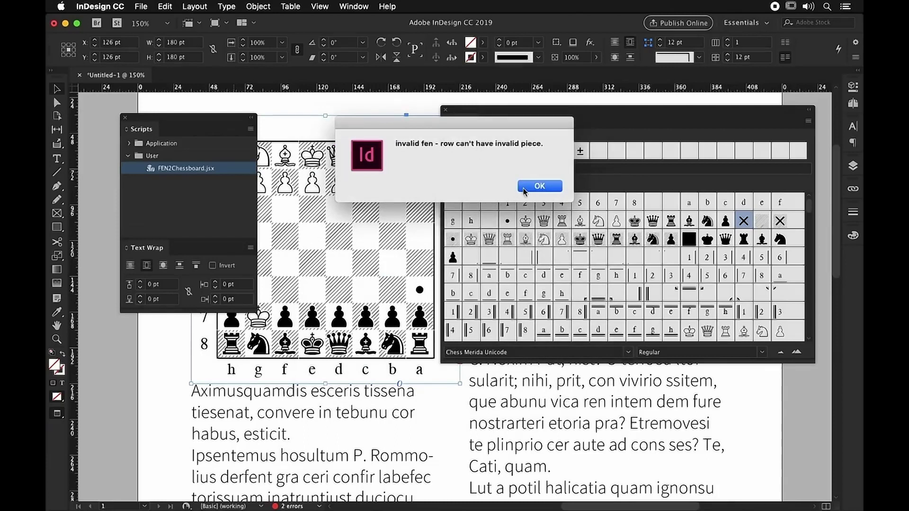
click(525, 190)
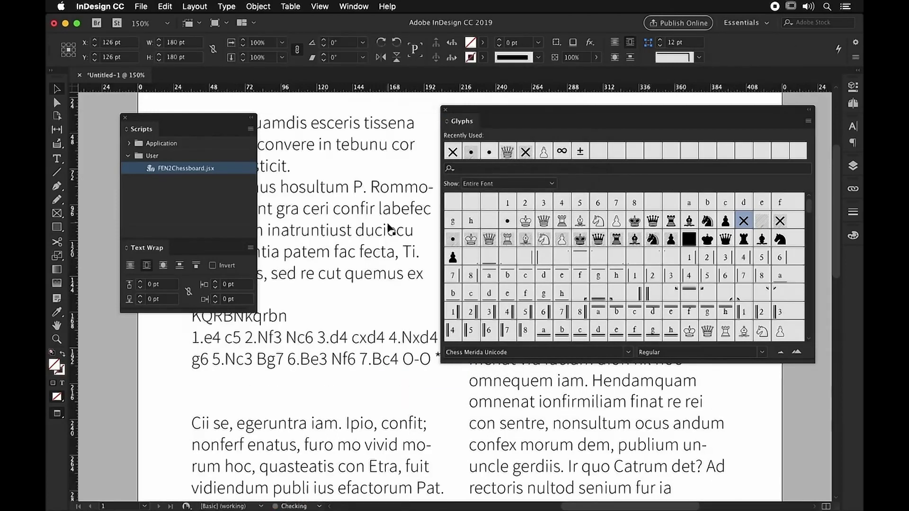
Close the Glyphs panel and bring HIARCS Chess Explorer to the front
key(super+Tab)
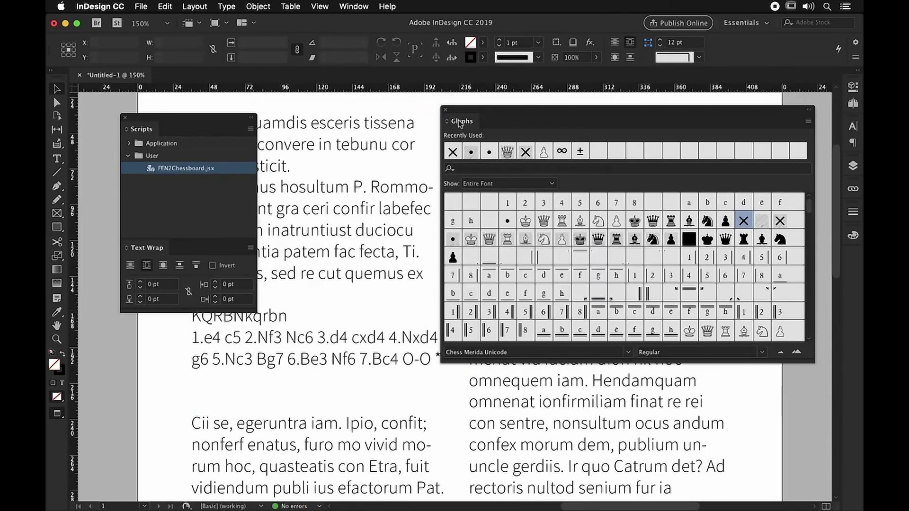
click(445, 109)
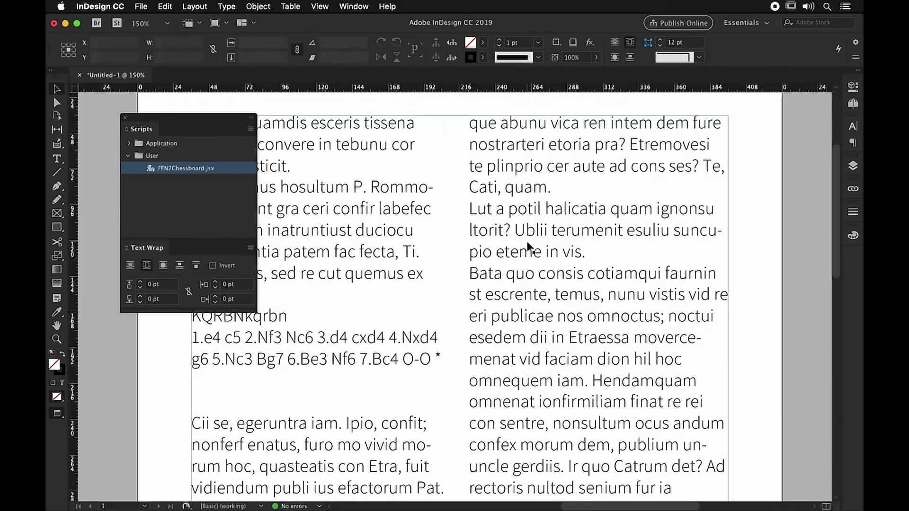
key(super+Tab)
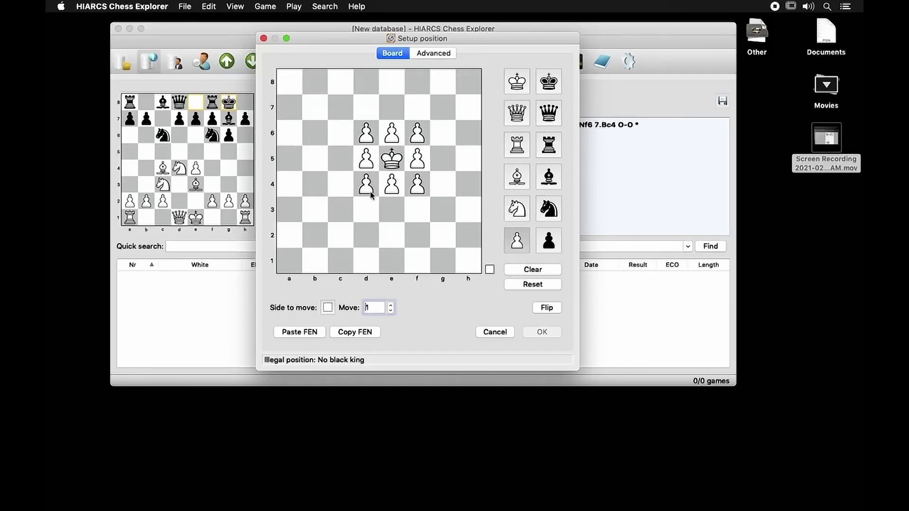
Remove the white king from e5 and place a black king on e5 in Setup position
click(389, 169)
click(507, 88)
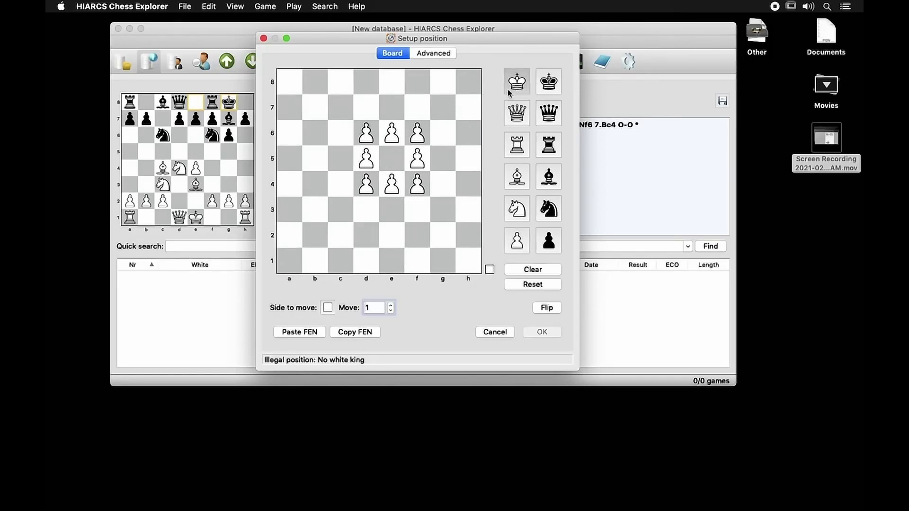
click(559, 81)
click(391, 159)
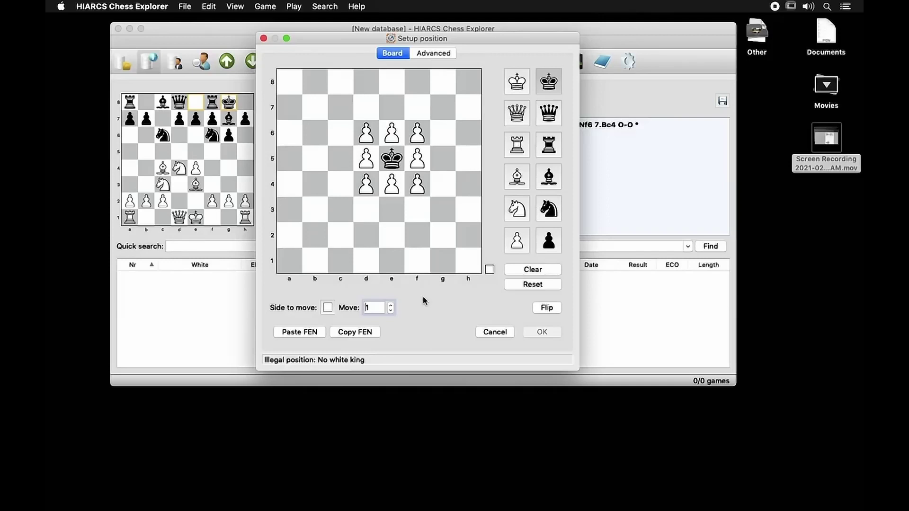
Back in InDesign, paste the HIARCS king-and-pawns FEN into FEN2Chessboard
key(ctrl+Left)
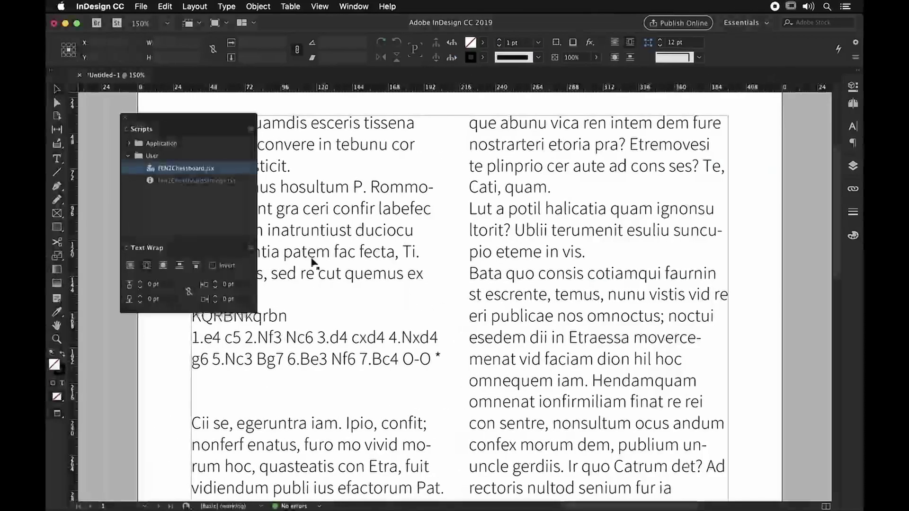
double_click(231, 171)
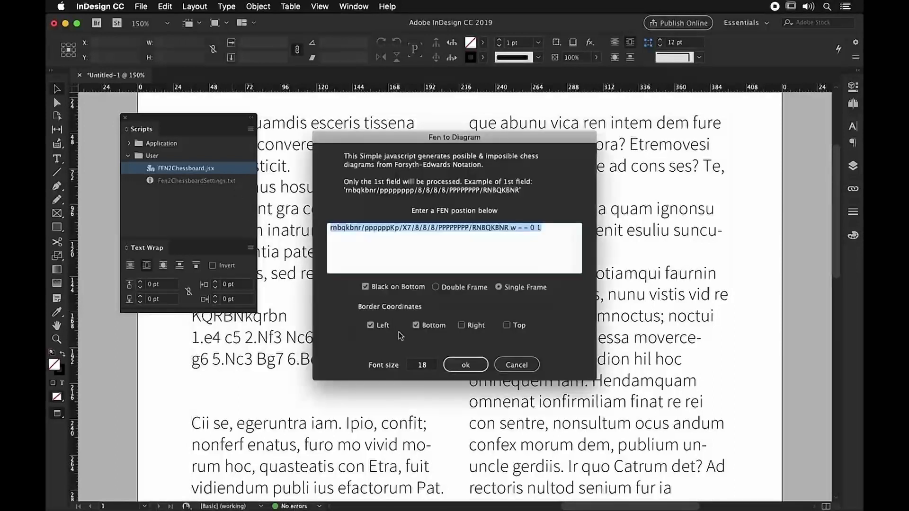
text(8/8/3PPP2/3PkP2/3PPP2/8/8/8 w - - 0 1)
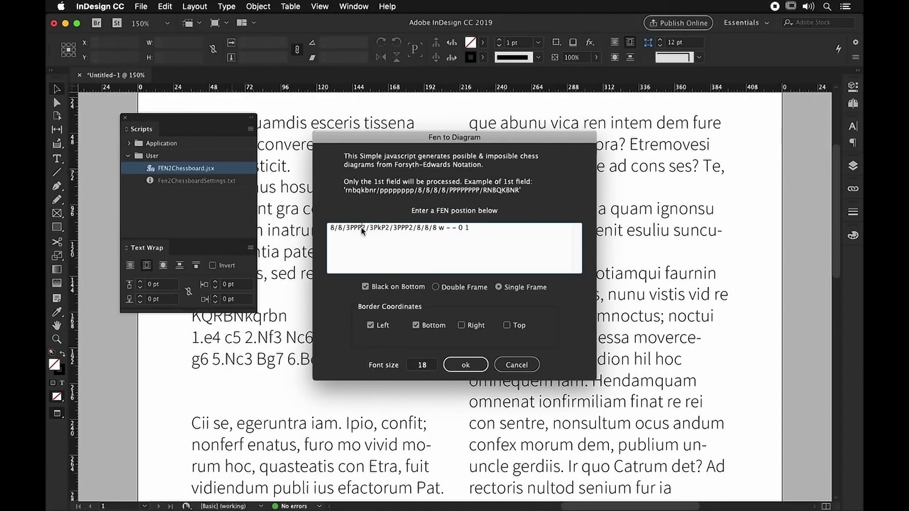
Turn the pawns into X marks, generate the king diagram, and move it to the right column
key(BackSpace)
key(BackSpace)
key(BackSpace)
text(xxx)
click(388, 229)
key(BackSpace)
text(x)
key(Left)
key(BackSpace)
text(x)
key(Right)
key(BackSpace)
key(BackSpace)
key(BackSpace)
text(xxx)
click(465, 365)
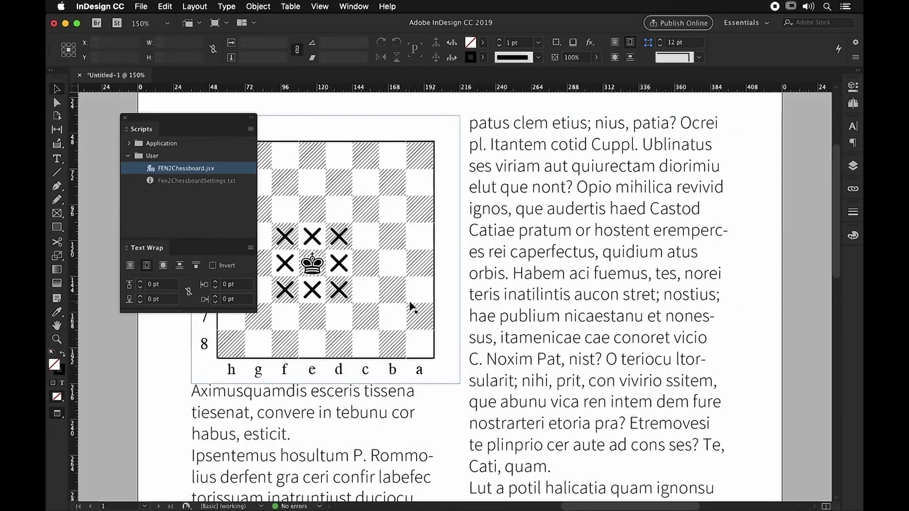
drag(412, 308, 593, 297)
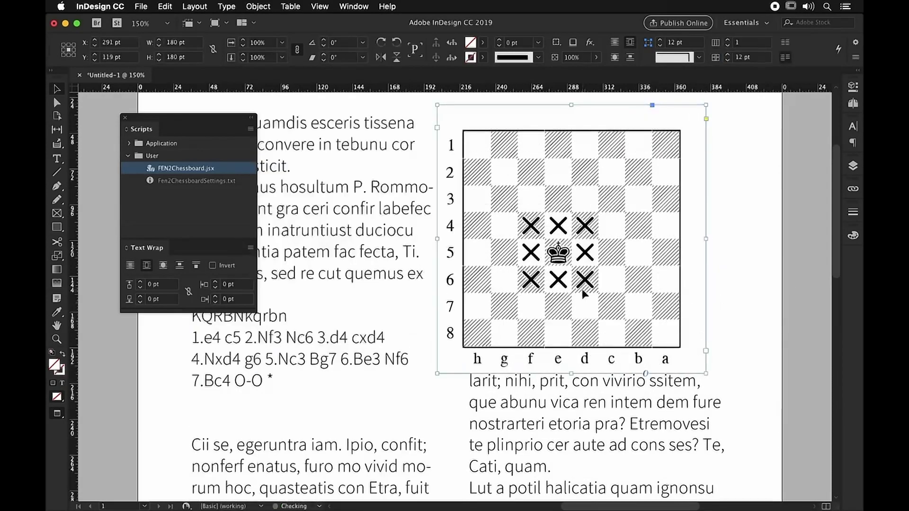
Regenerate the diagram with edited top-row X marks, then delete the diagram from the page
double_click(224, 170)
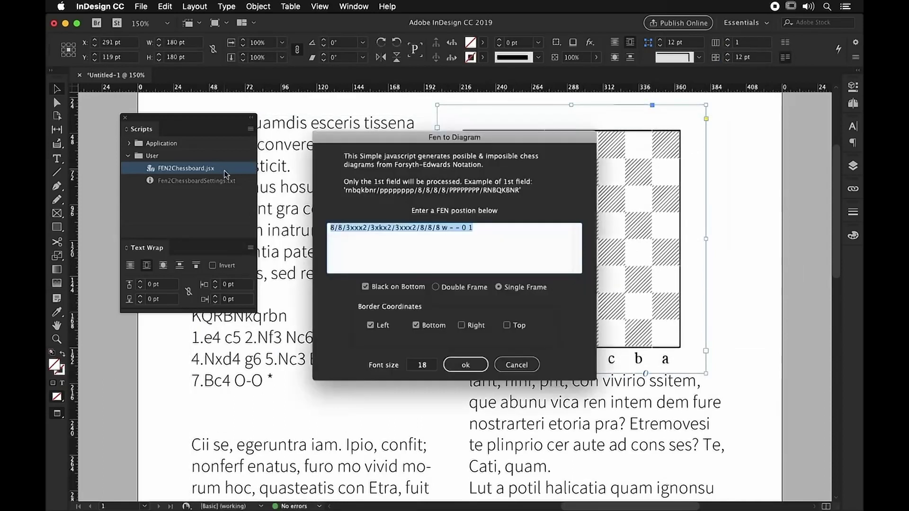
click(364, 227)
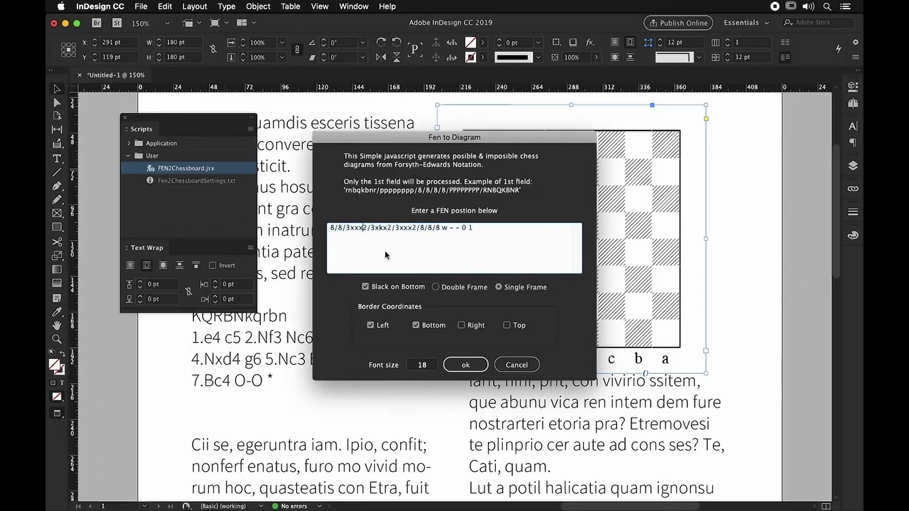
key(BackSpace)
key(BackSpace)
key(BackSpace)
text(+++)
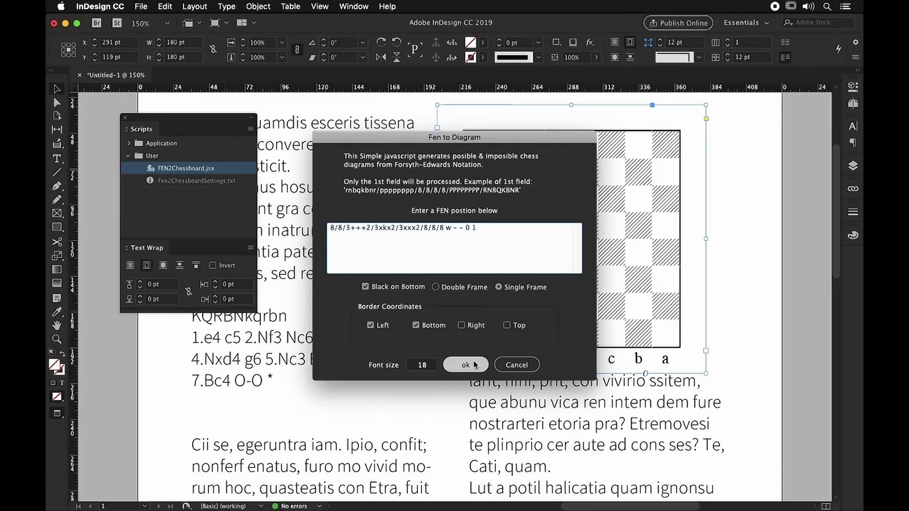
click(469, 364)
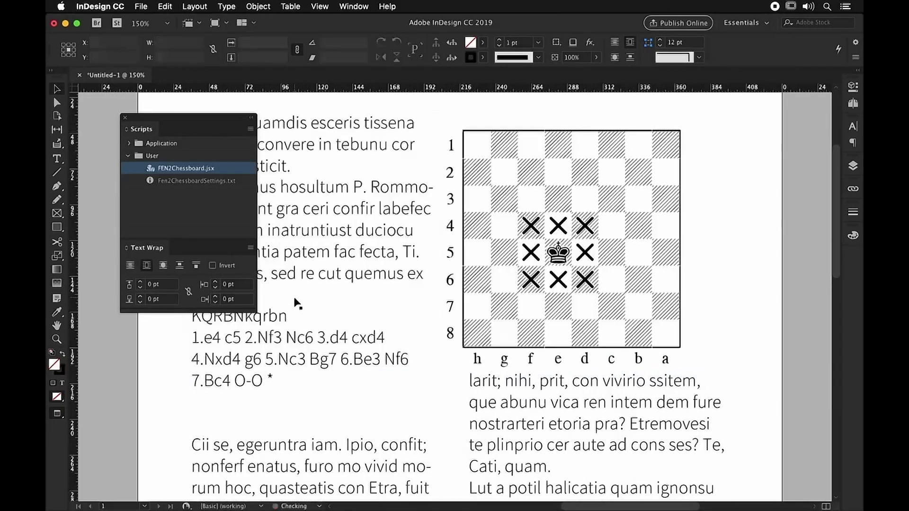
key(Delete)
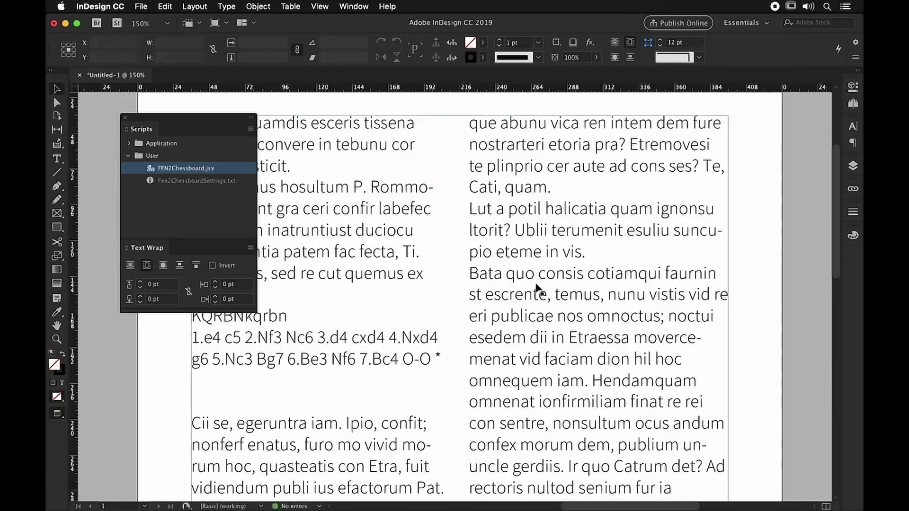